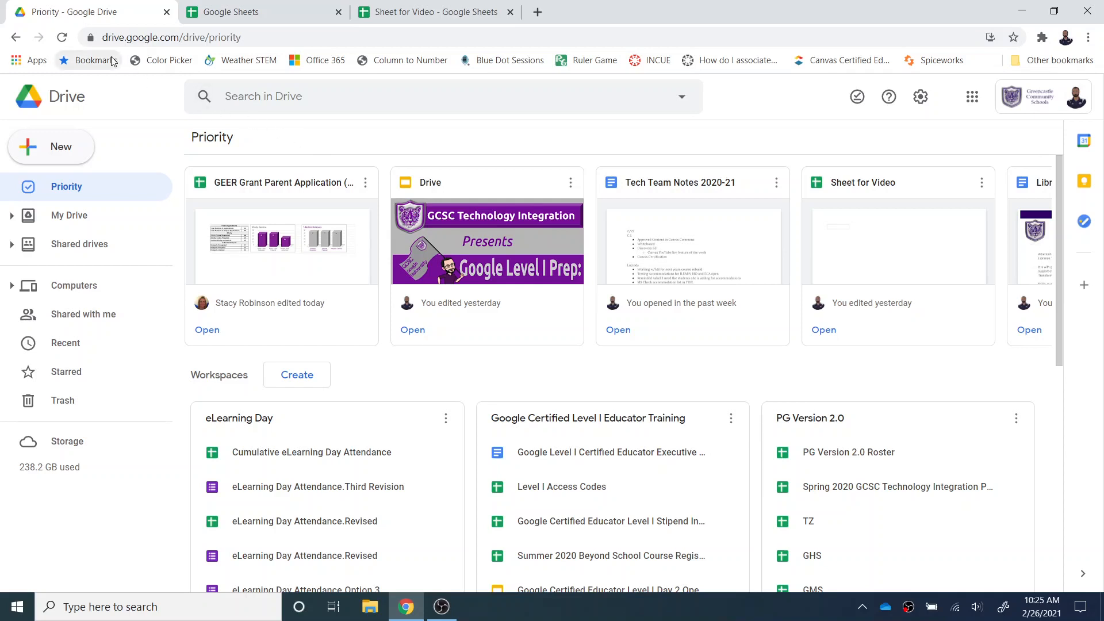
- Review the ways to create or open a spreadsheet from Drive, the Sheets home page and the Google apps launcher
left_click(59, 149)
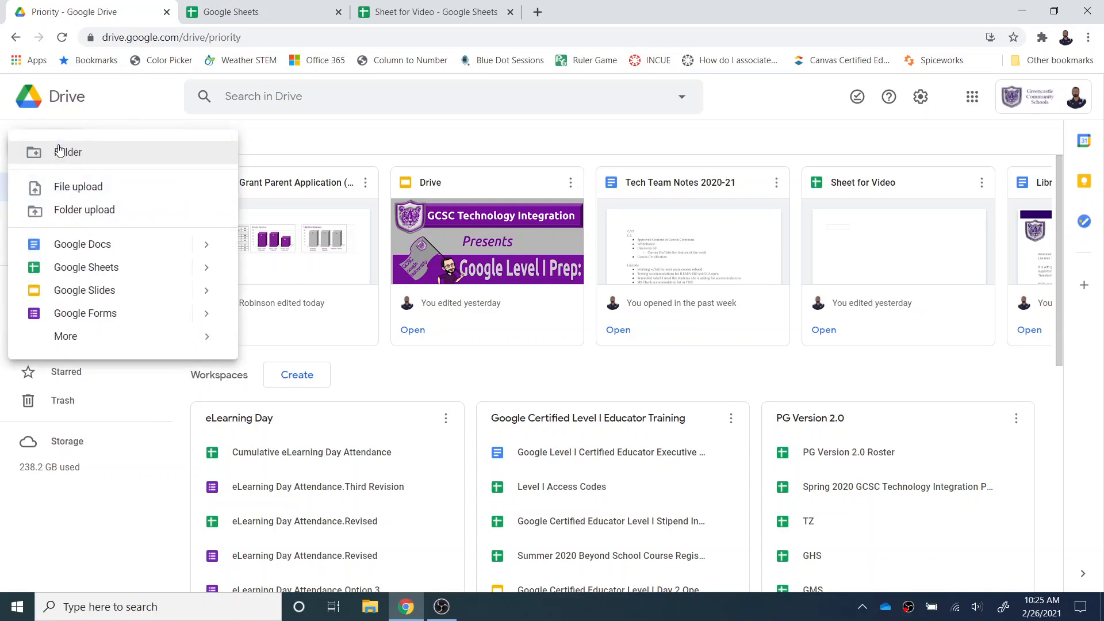
left_click(283, 7)
left_click(410, 13)
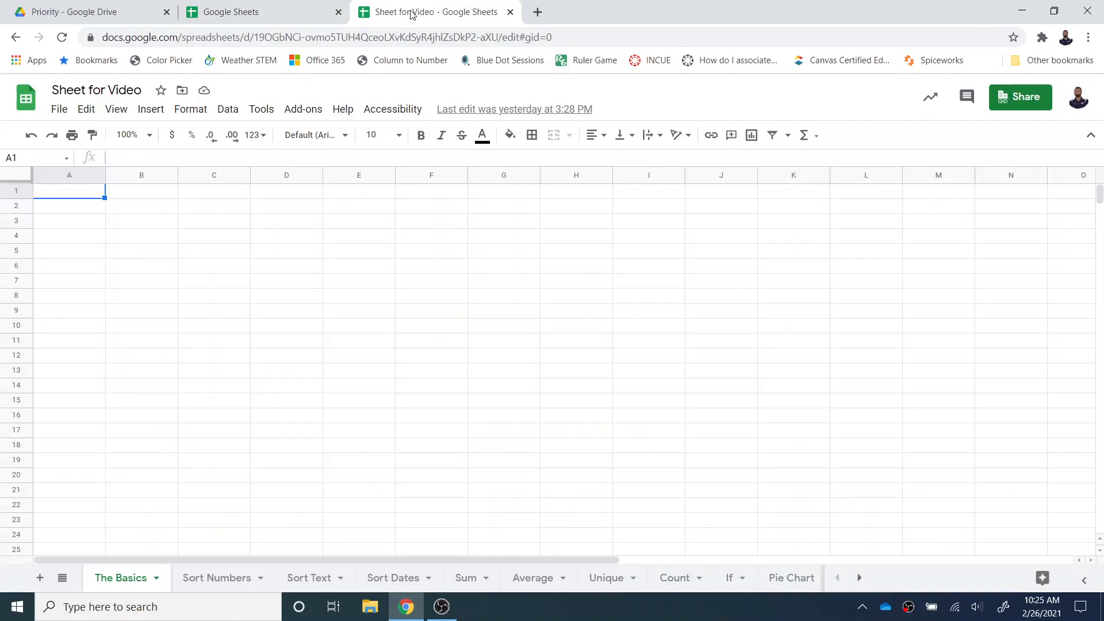
left_click(258, 12)
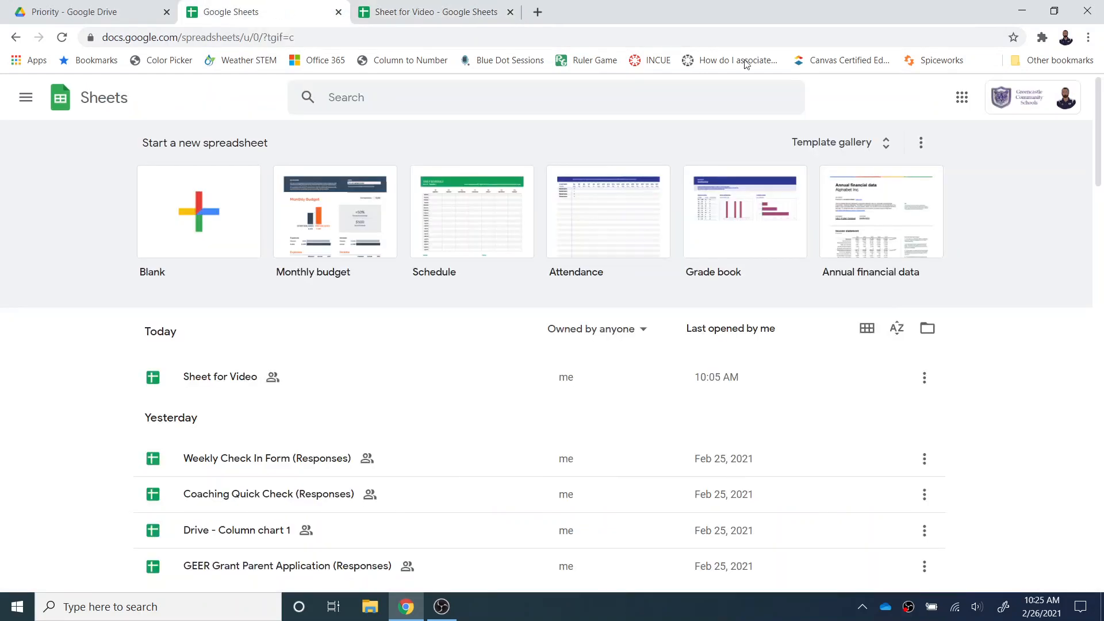
left_click(962, 97)
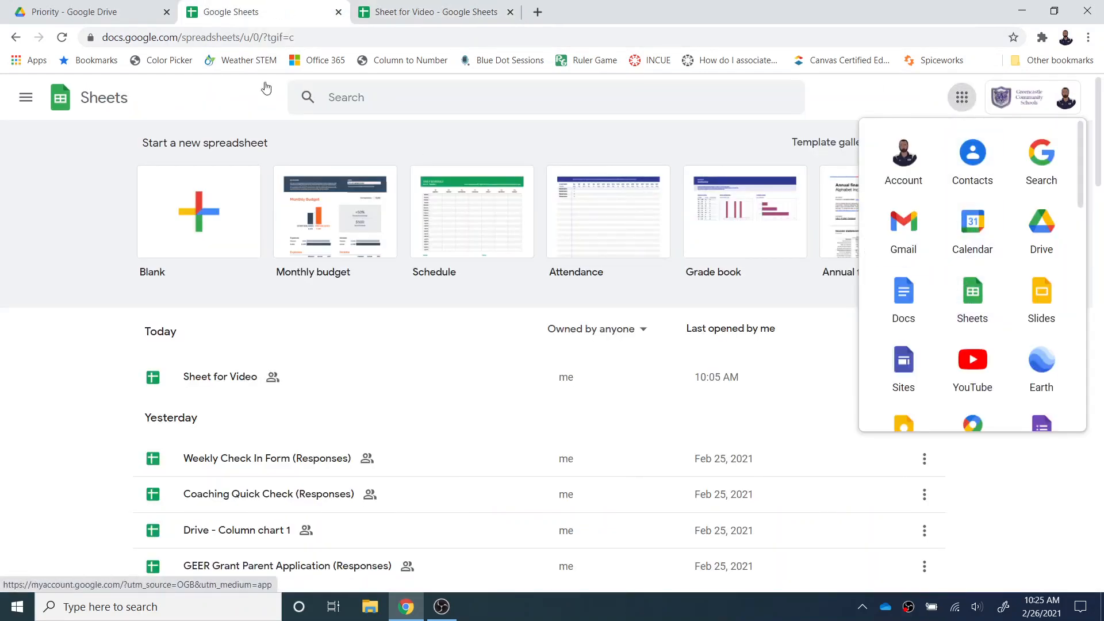
- Switch to the Sheet for Video spreadsheet, view its sharing settings and close them without changes
left_click(380, 7)
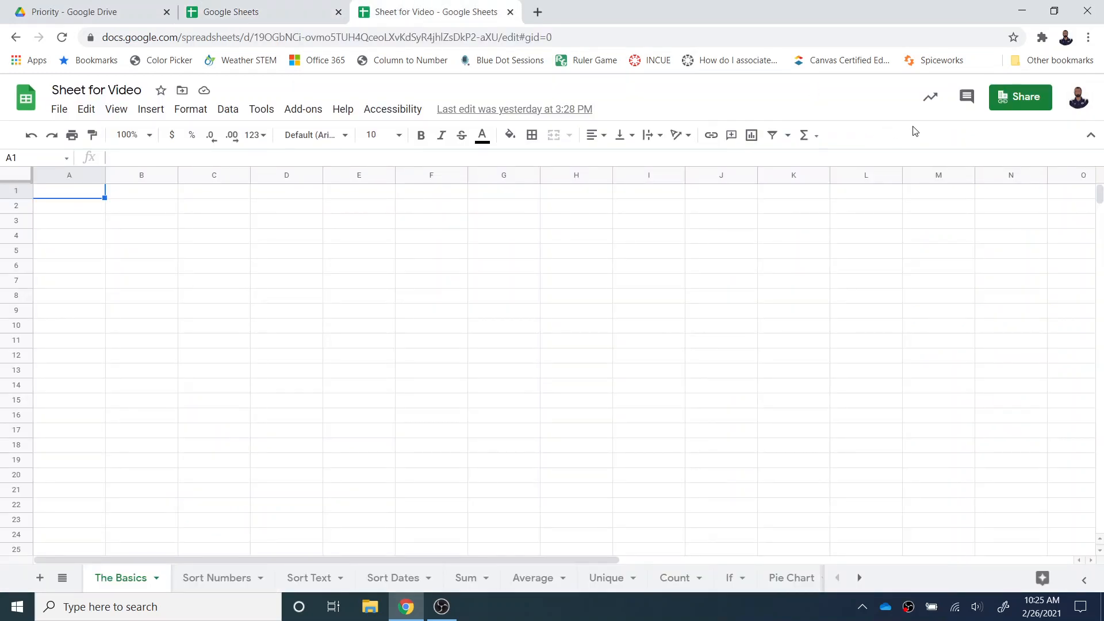
left_click(1022, 97)
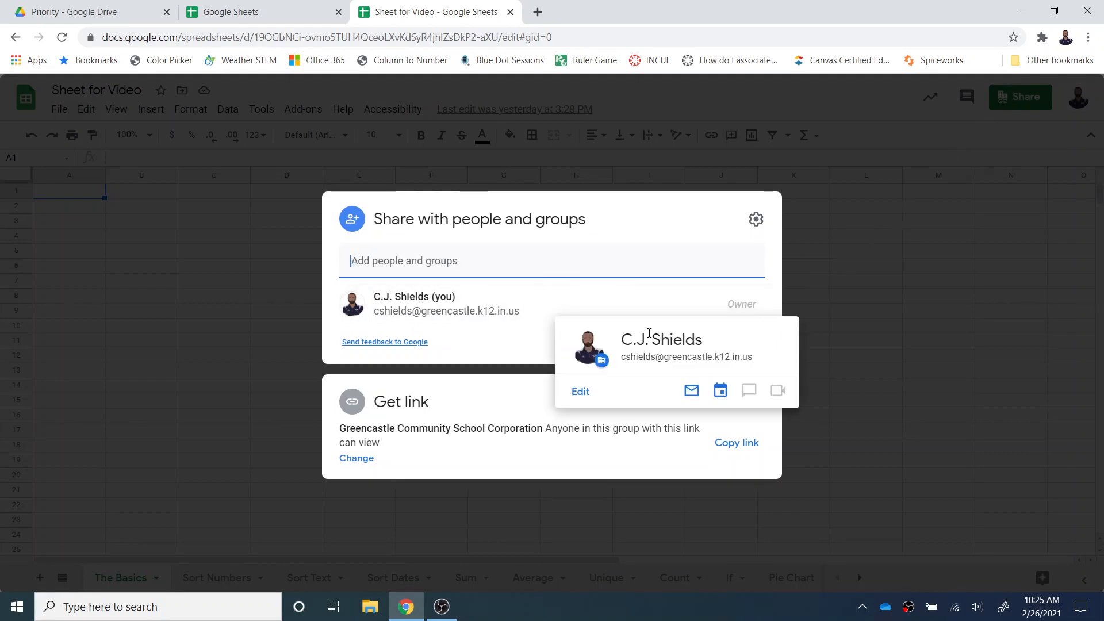
left_click(735, 348)
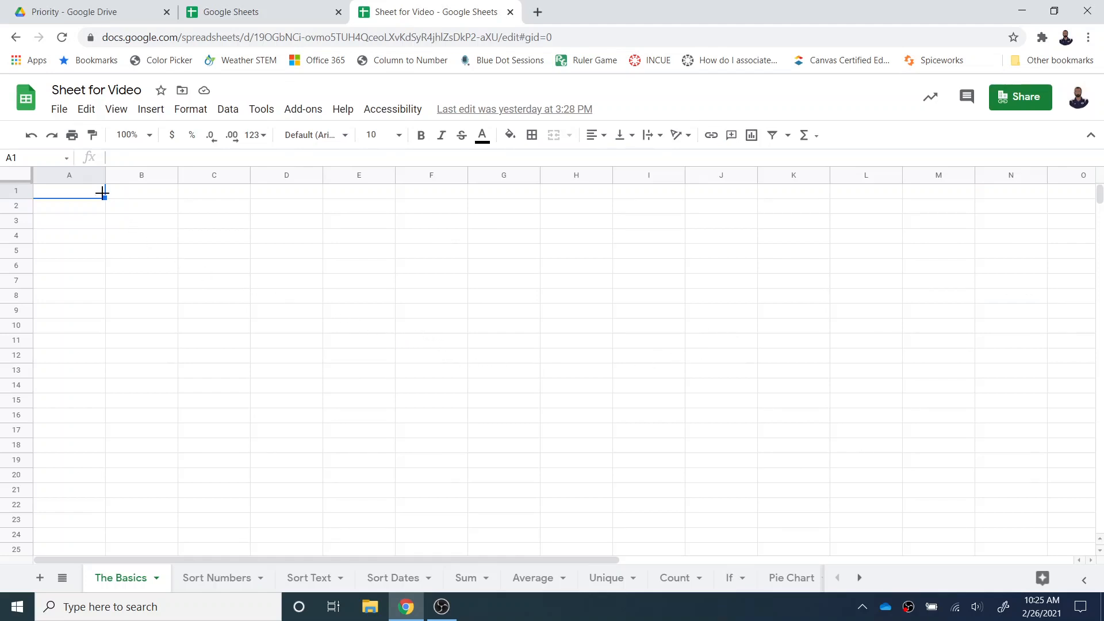
- Select column A and row 1 in turn on The Basics sheet to compare columns with rows
left_click(63, 175)
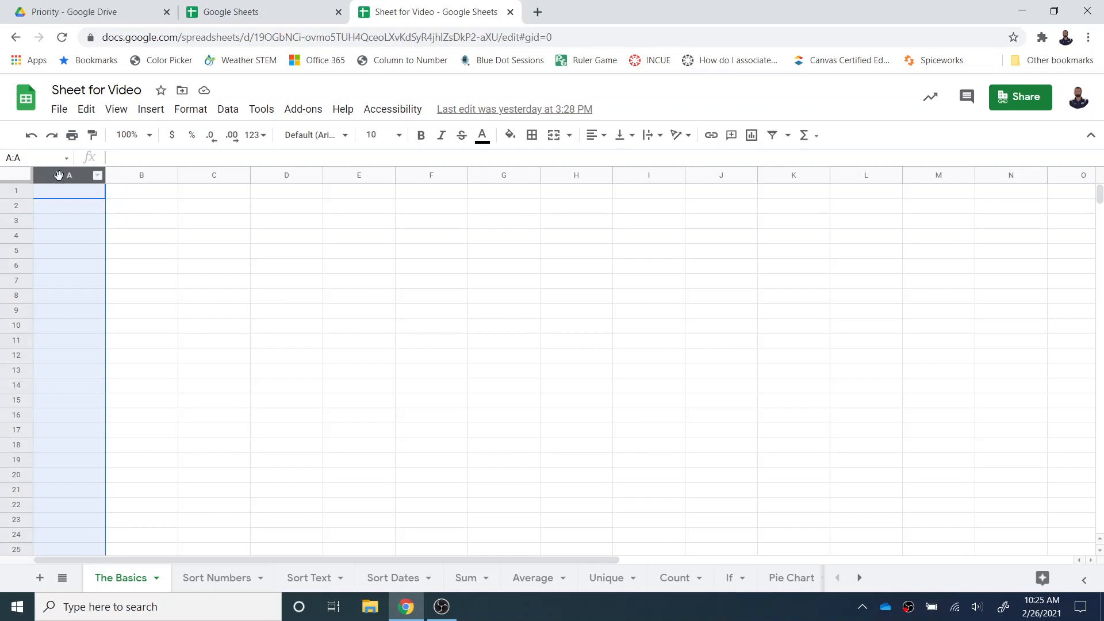
left_click(12, 190)
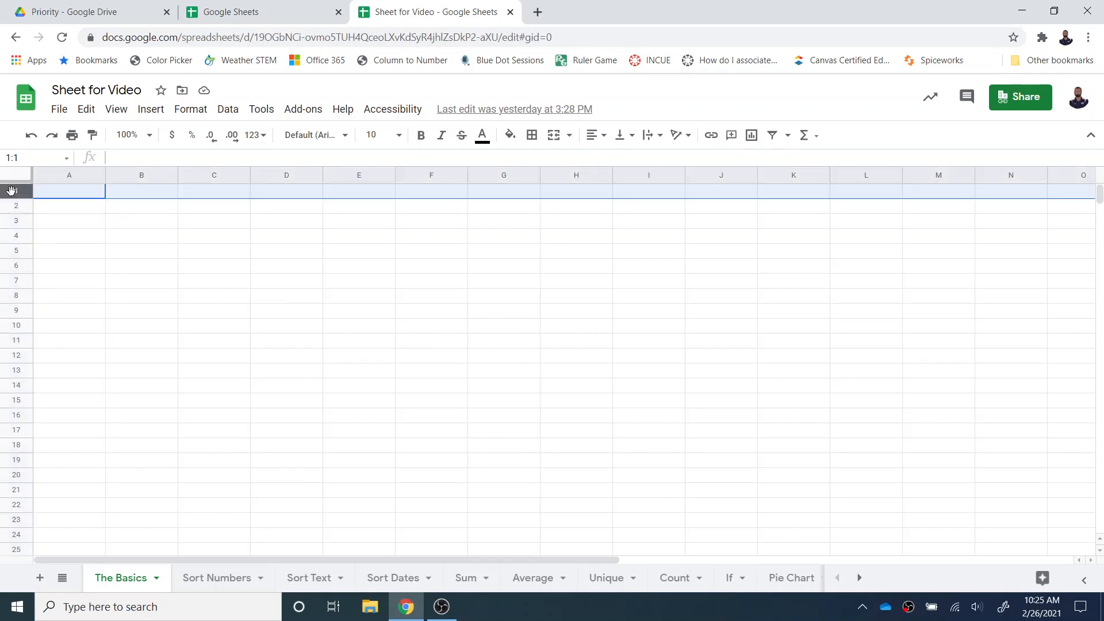
left_click(64, 174)
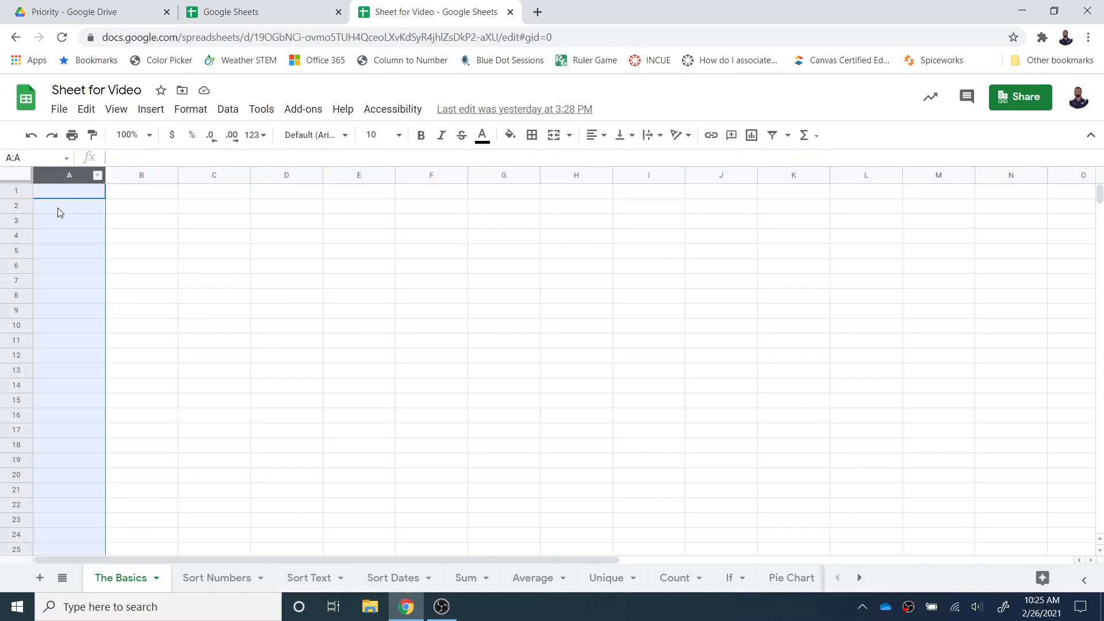
left_click(20, 191)
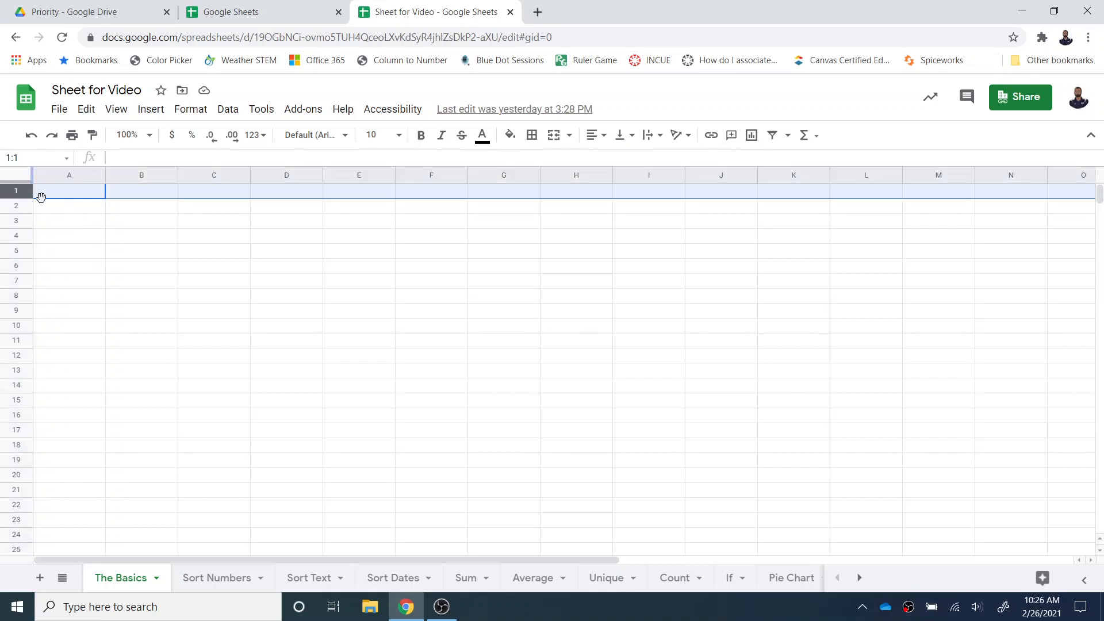
- Enter "This is an example title" in cell A1 of The Basics sheet
left_click(82, 198)
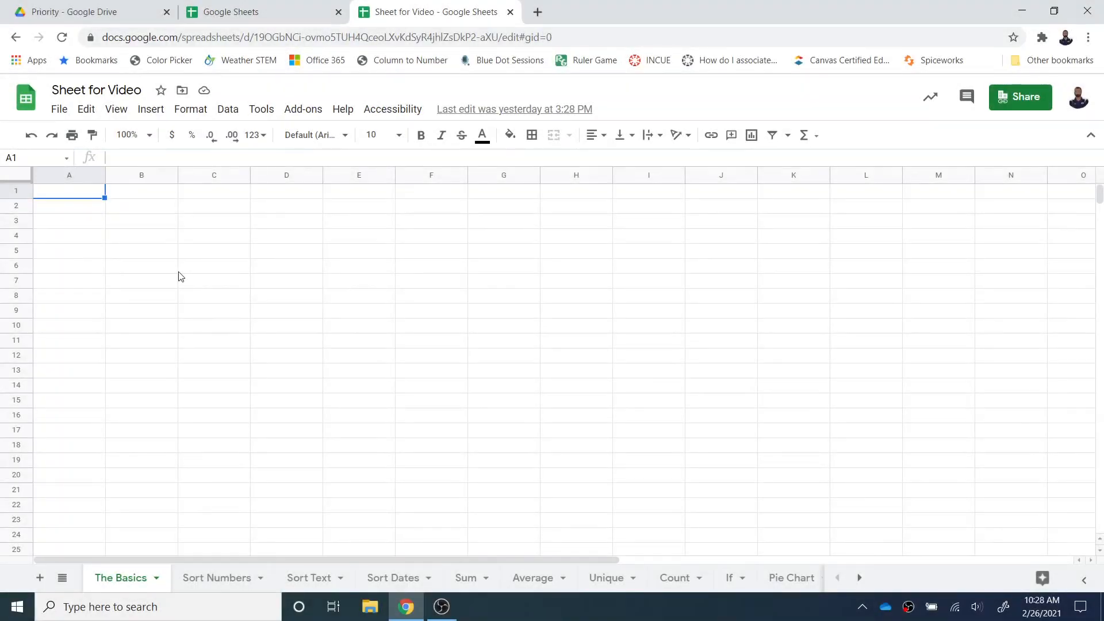
type("This is an example title")
key("Return")
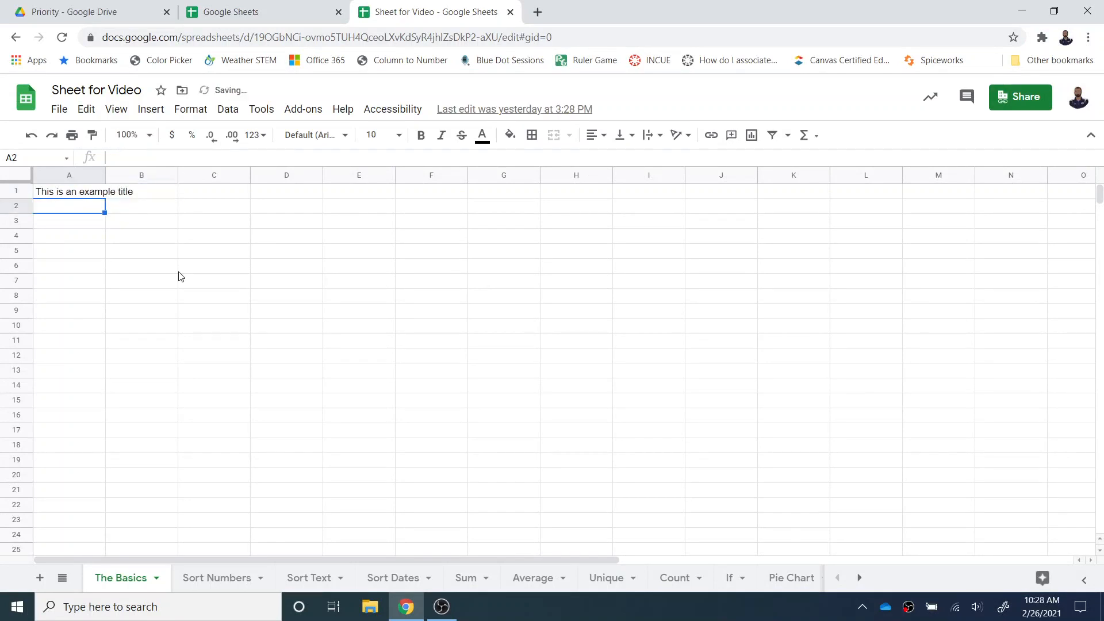
- Set the text wrapping of the title in cell A1 to Wrap
left_click(92, 194)
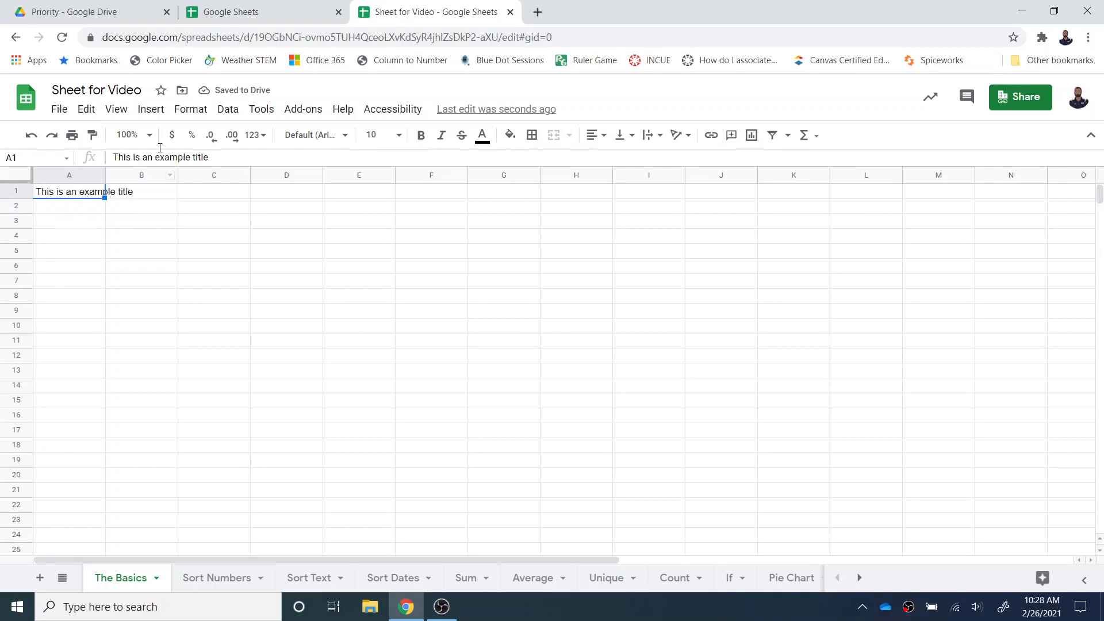
left_click(208, 114)
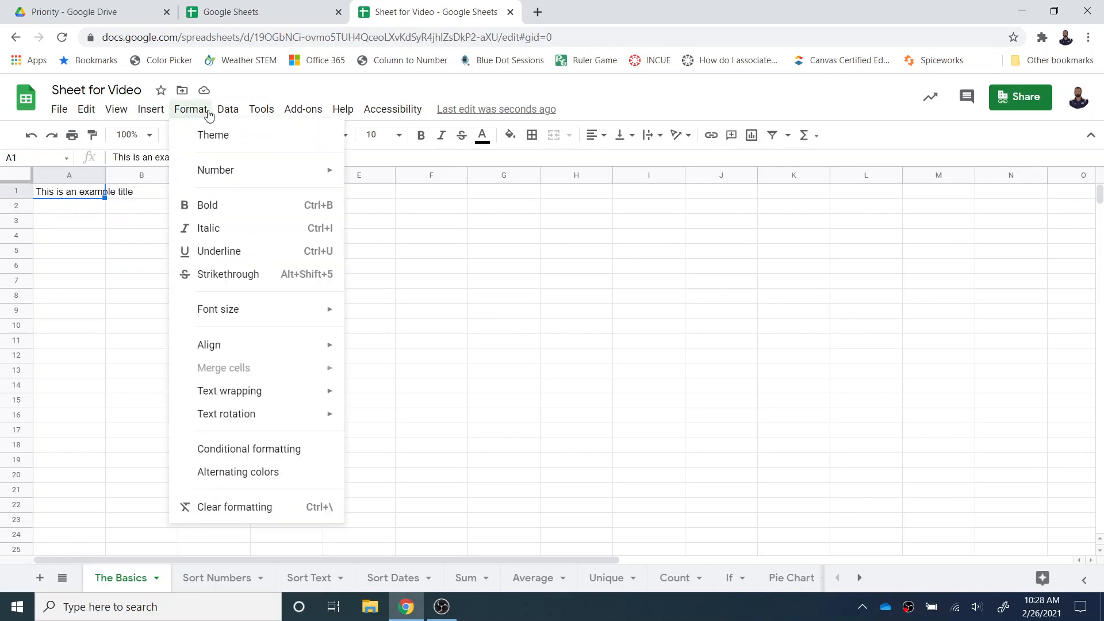
mouse_move(215, 183)
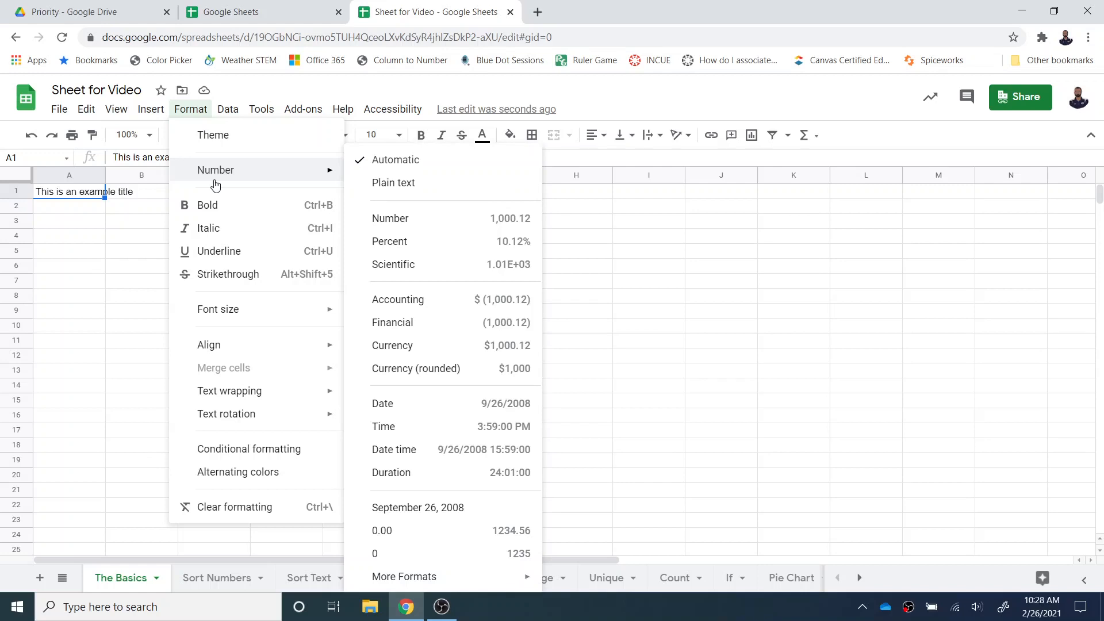
mouse_move(250, 400)
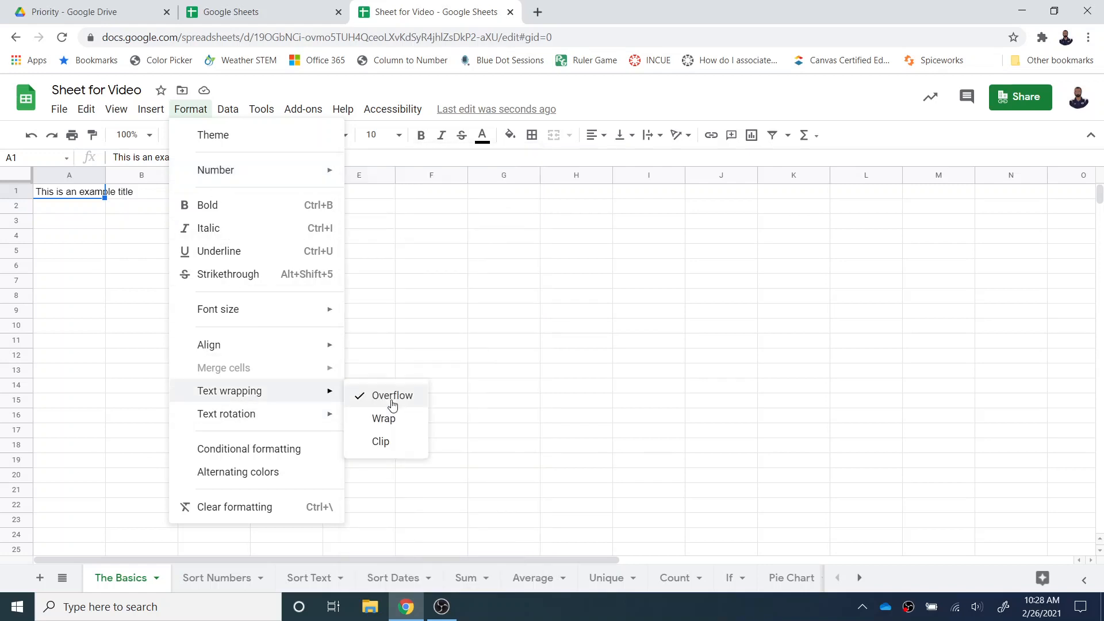
left_click(388, 419)
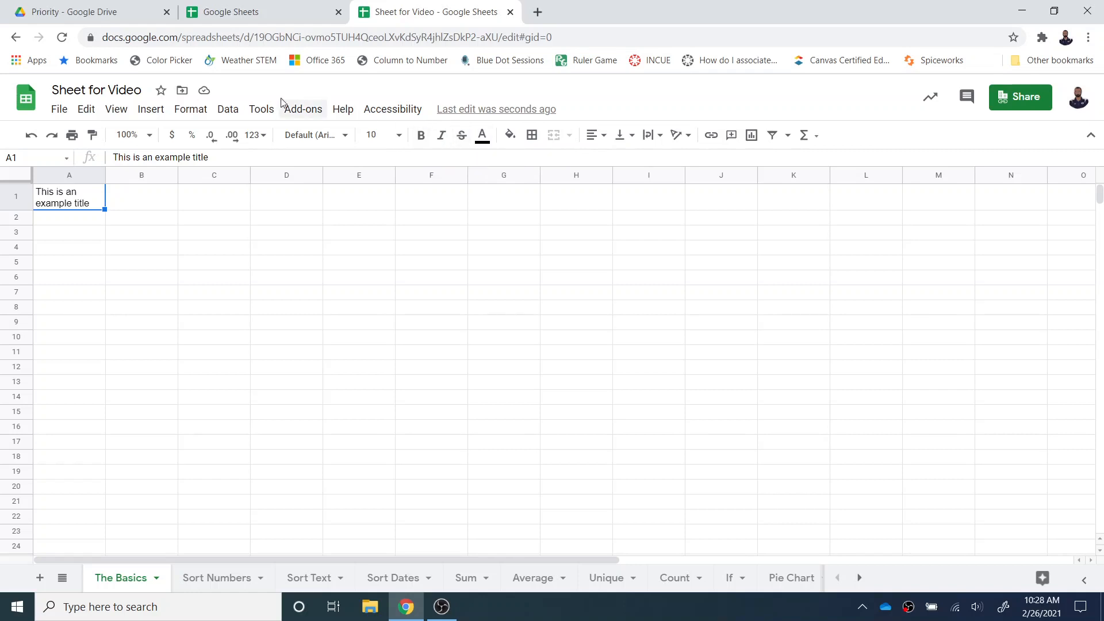
left_click(186, 111)
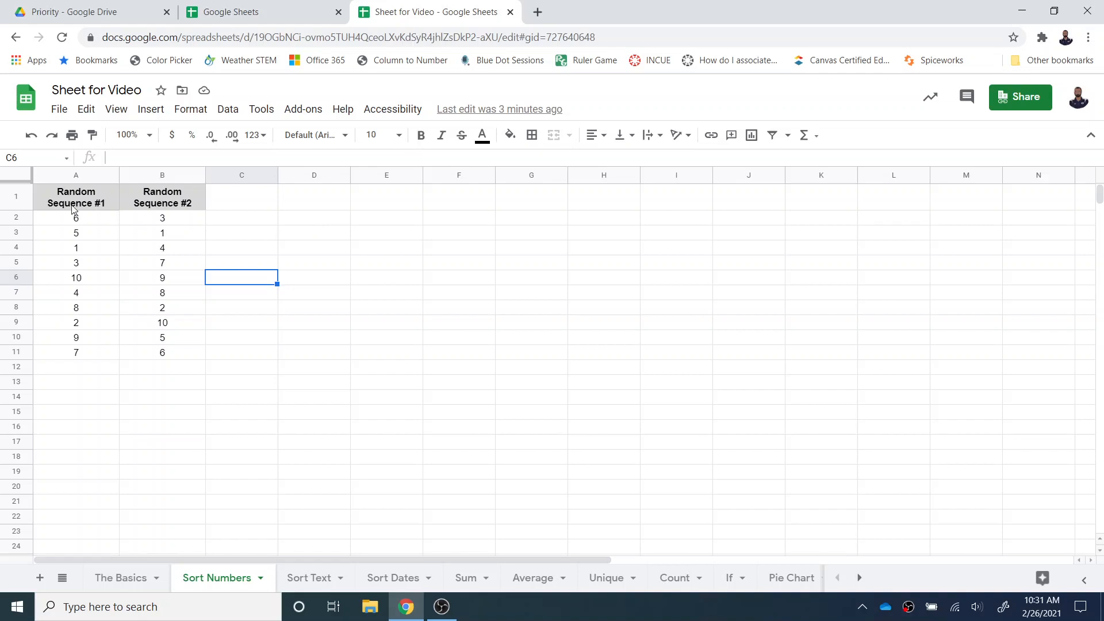
- Sort the range A1:A11 on the Sort Numbers sheet by Random Sequence #1, A → Z, treating the first row as a header
left_click_drag(74, 202, 88, 355)
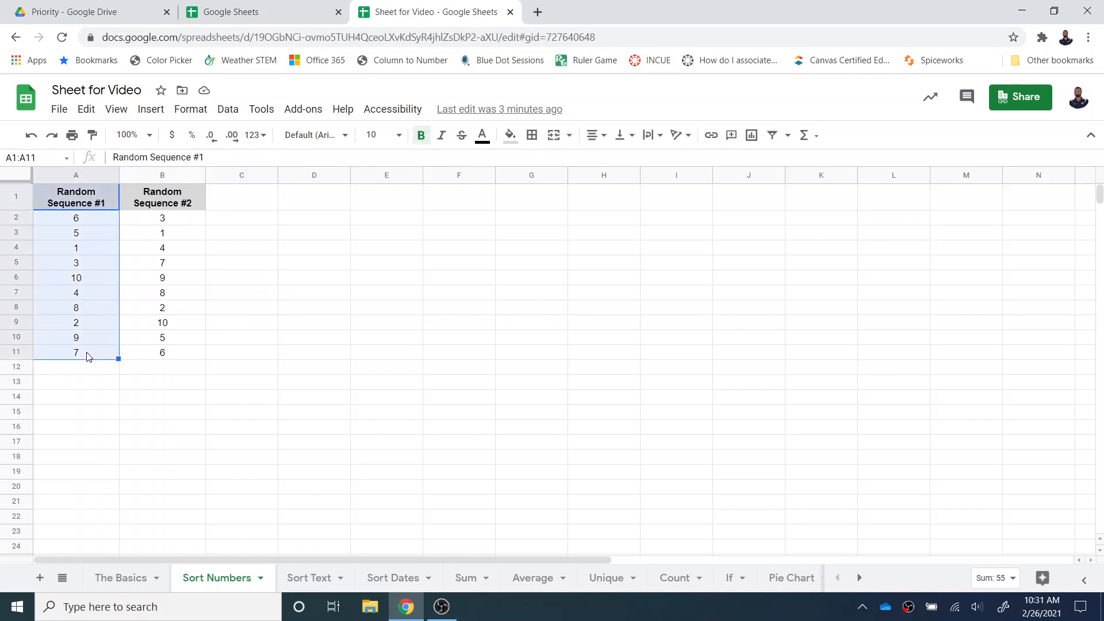
left_click(223, 109)
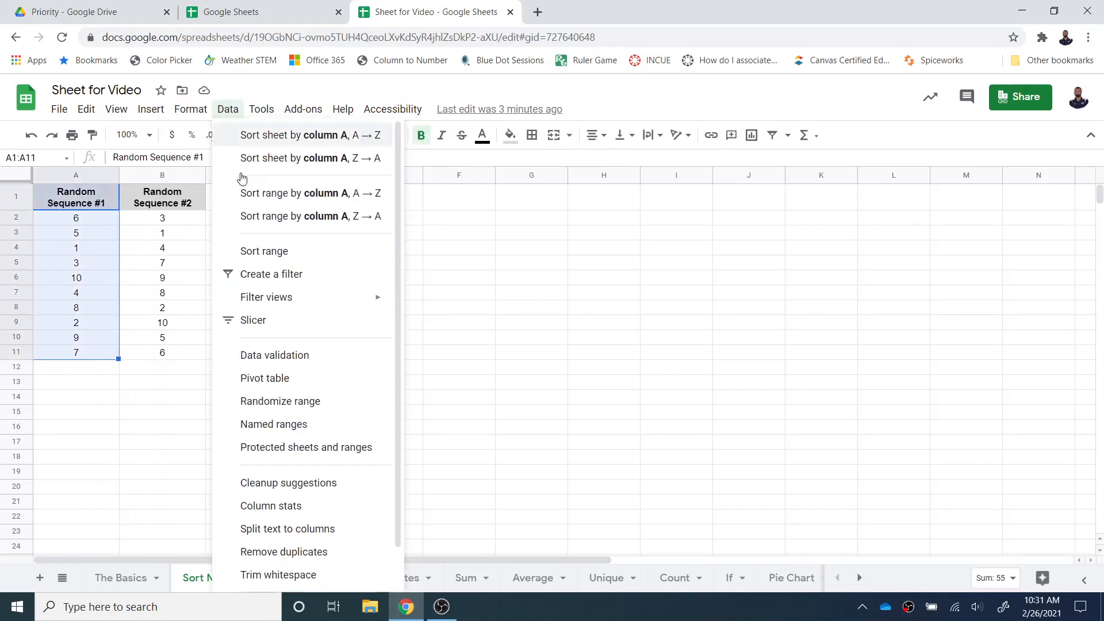
left_click(256, 249)
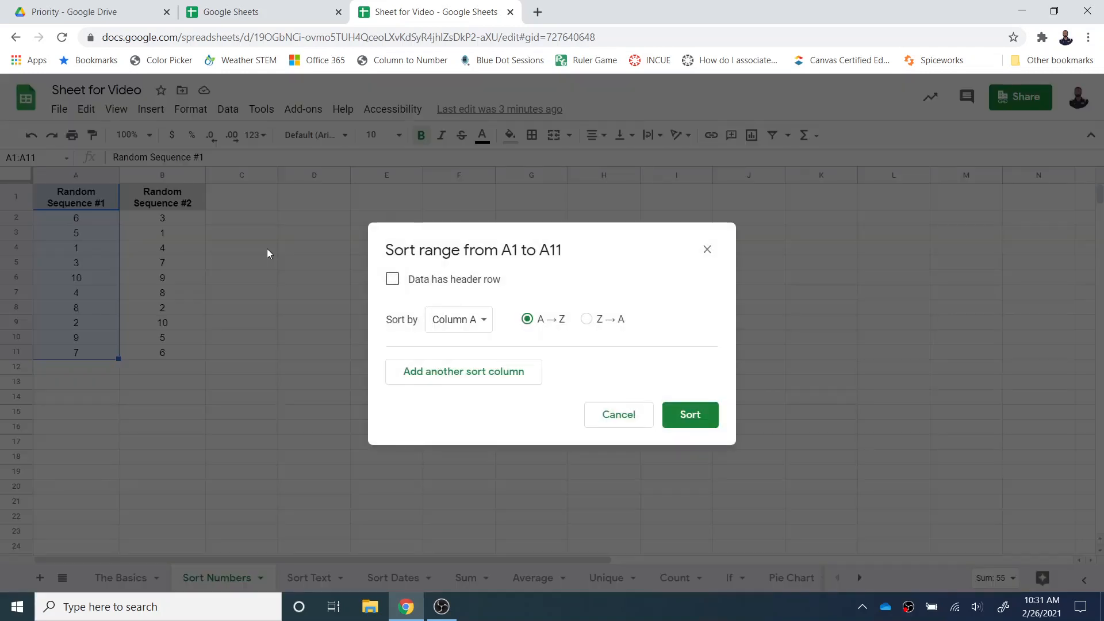
left_click(393, 280)
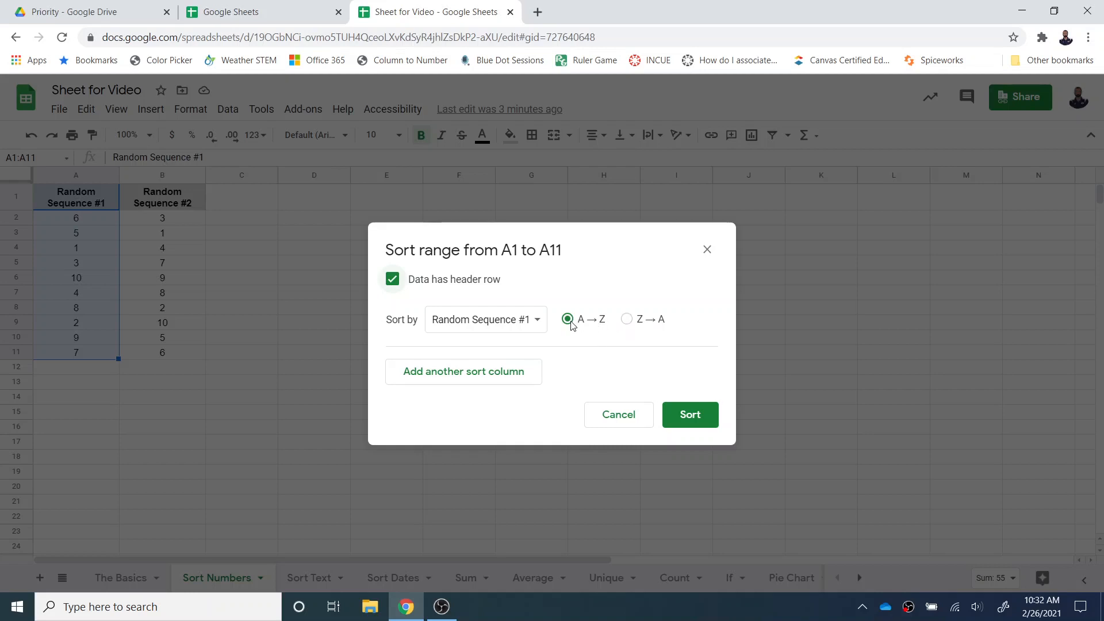
left_click(707, 415)
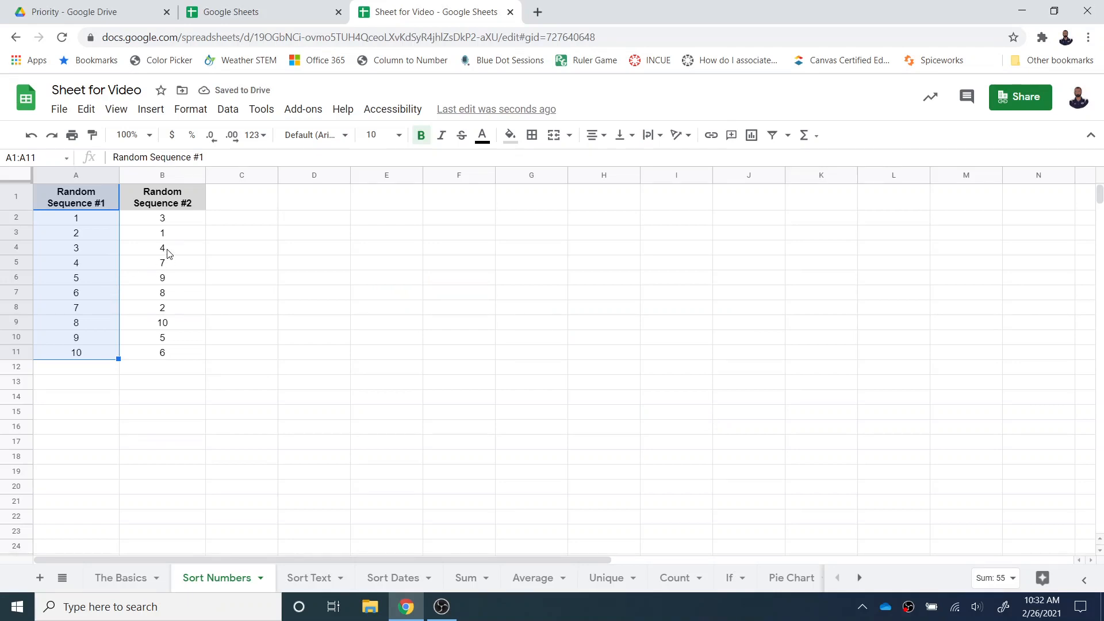
- Sort the range A1:B11 on the Sort Text sheet by Last, Z → A, treating the first row as a header
left_click(309, 578)
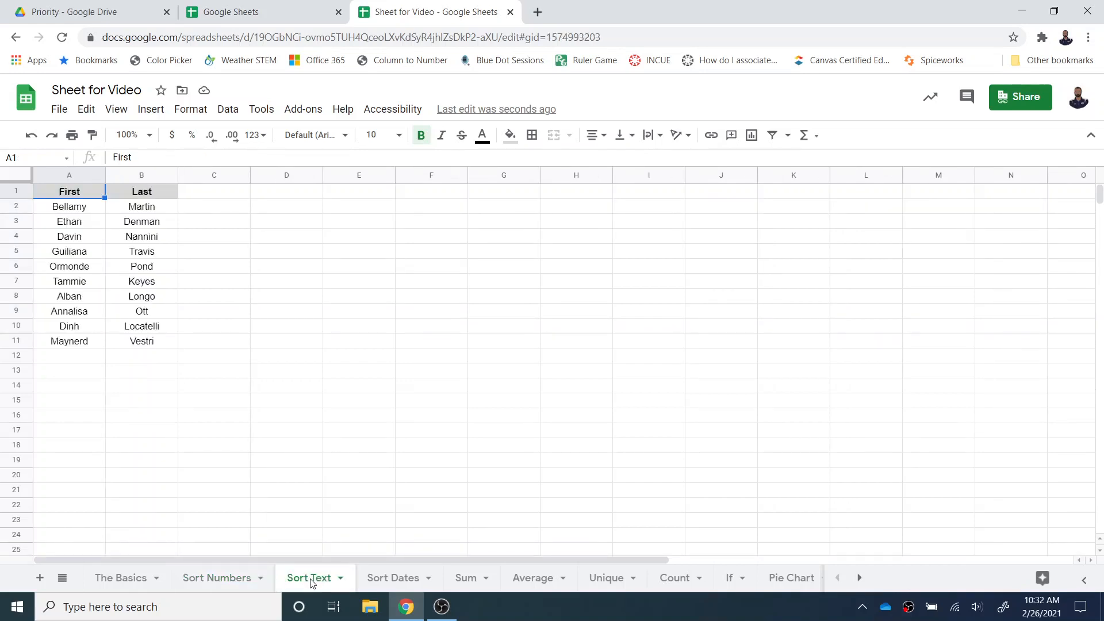
left_click_drag(54, 194, 154, 341)
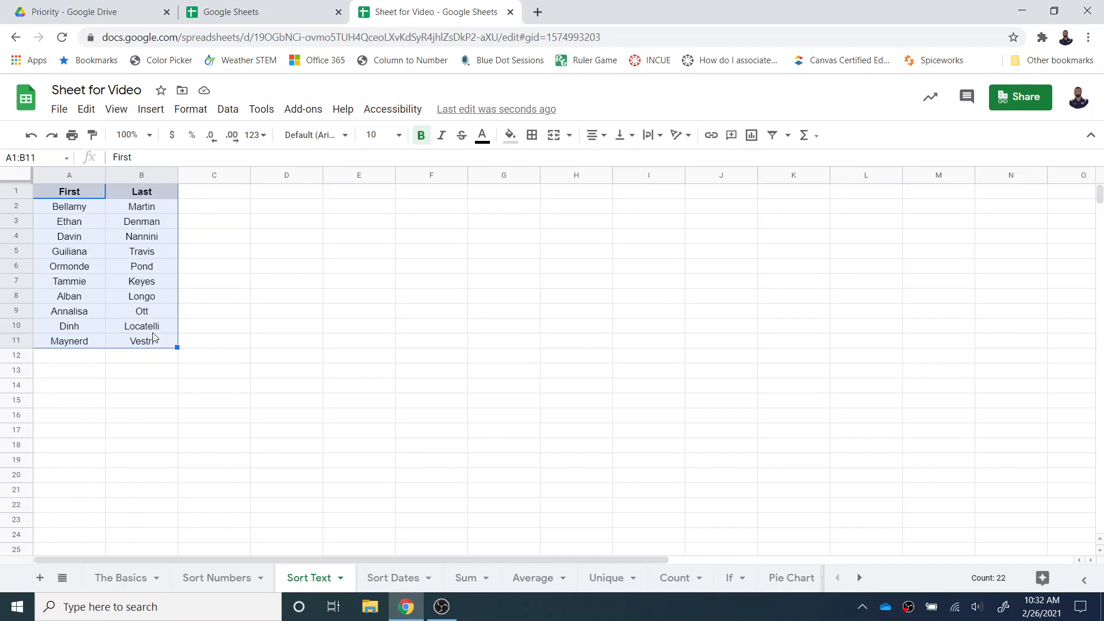
left_click(227, 111)
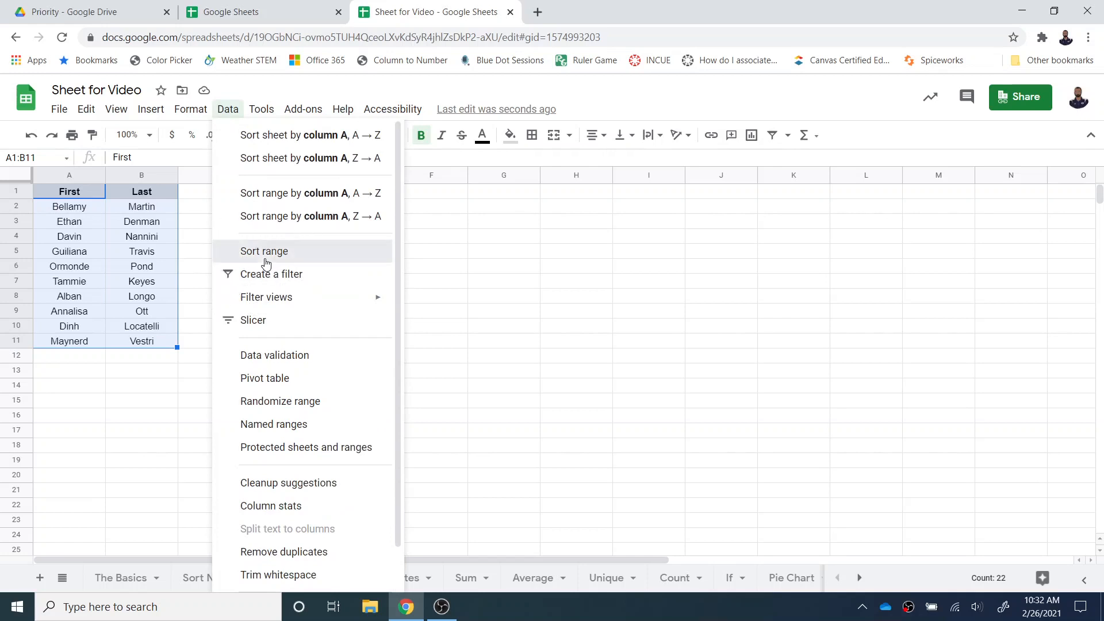
left_click(265, 258)
left_click(392, 279)
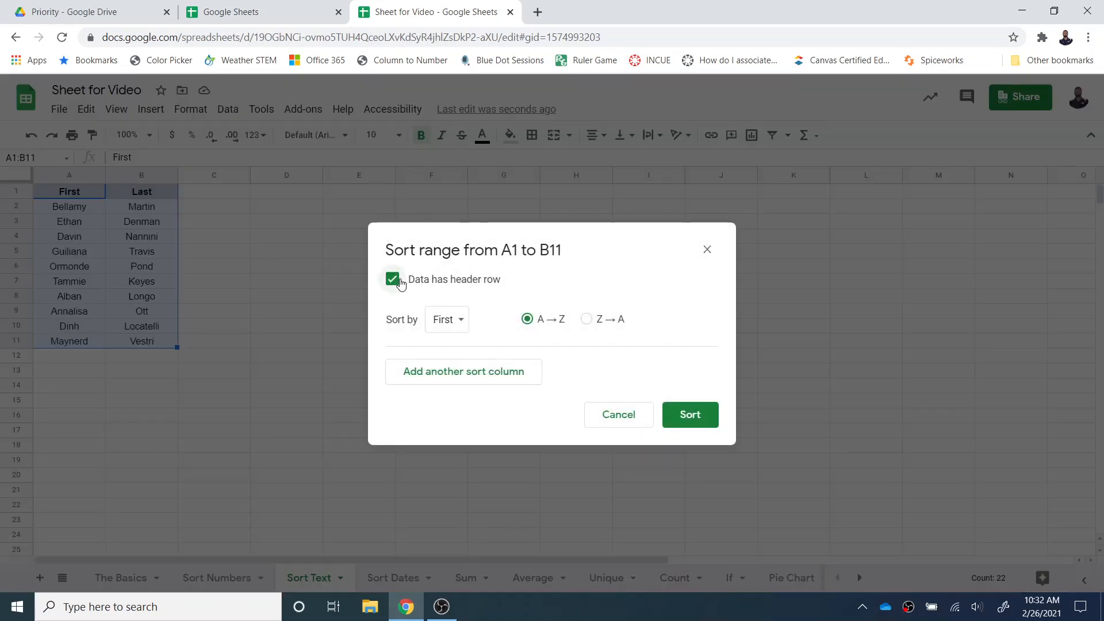
left_click(459, 326)
left_click(460, 346)
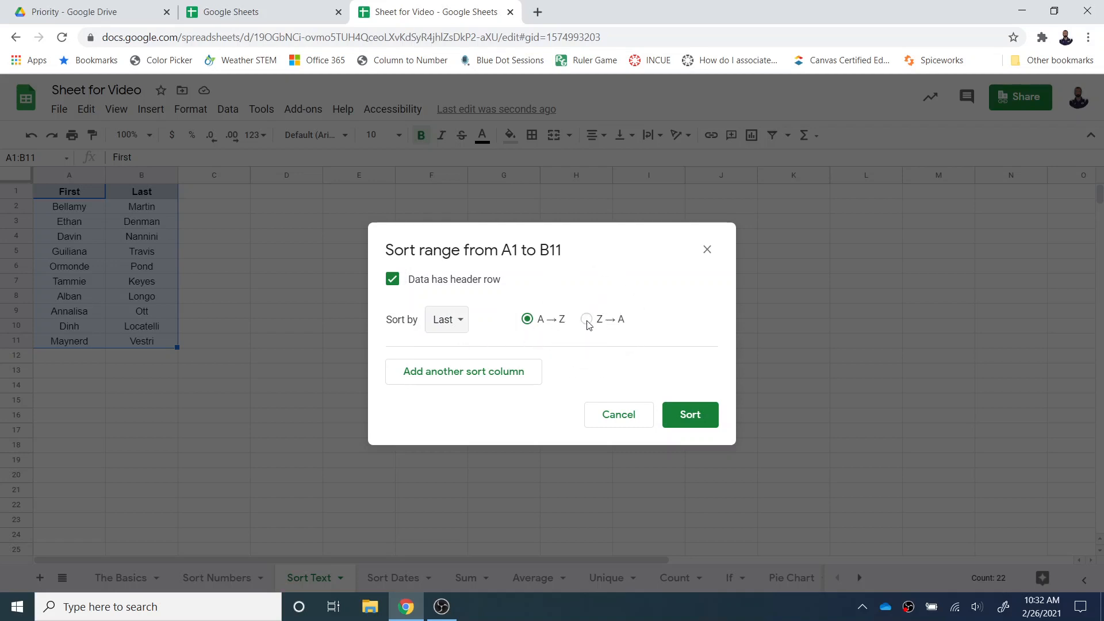
left_click(587, 321)
left_click(696, 423)
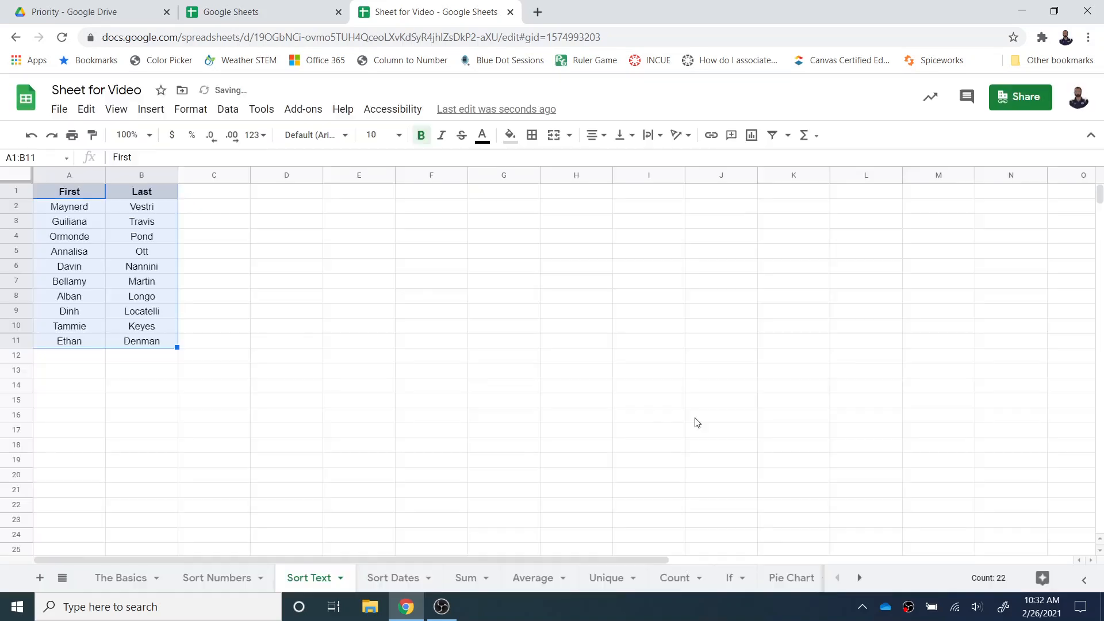
- Check the order of the Last column by inspecting its first and last entries, B2 and B11
left_click(243, 296)
left_click(153, 208)
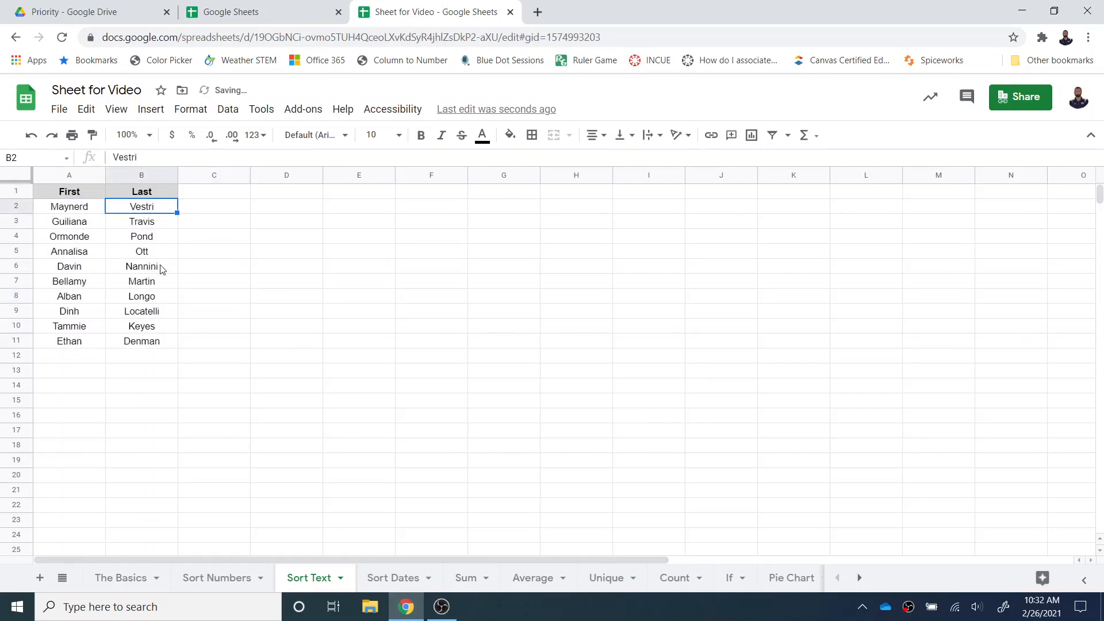
left_click(155, 345)
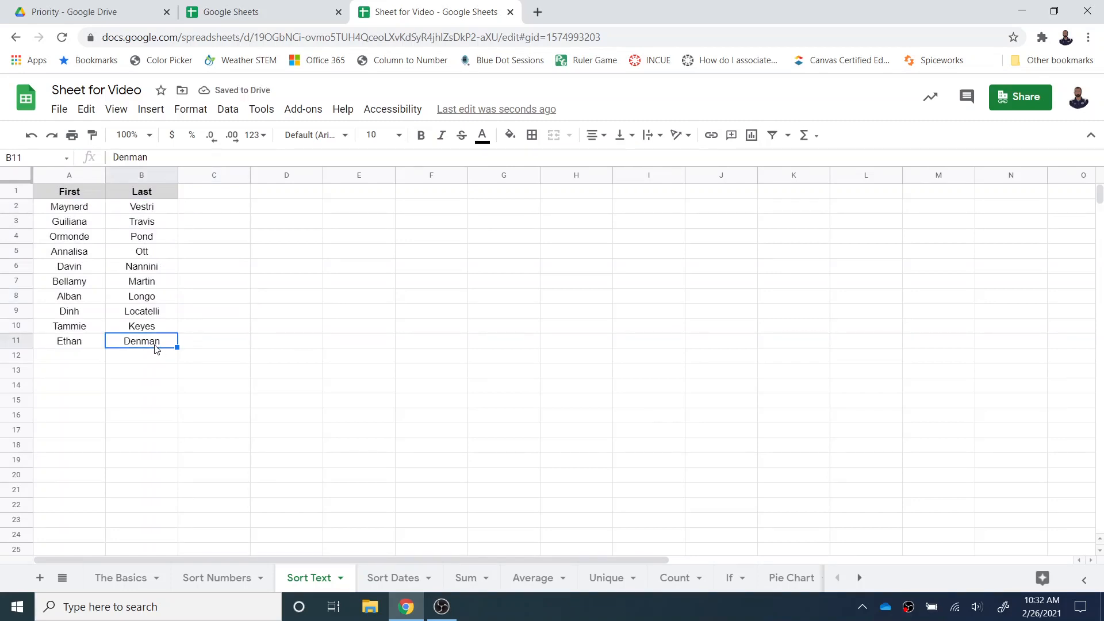
- Sort the range A1:A11 on the Sort Dates sheet by Random Dates, Z → A, treating the first row as a header
left_click(377, 577)
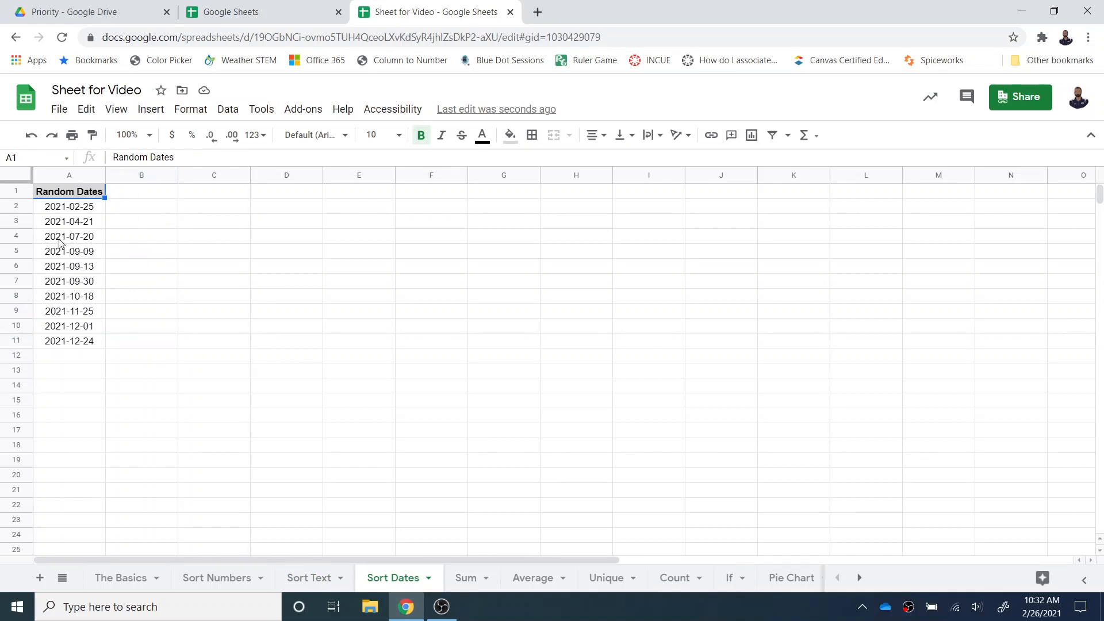
left_click(61, 209)
left_click_drag(70, 197, 84, 343)
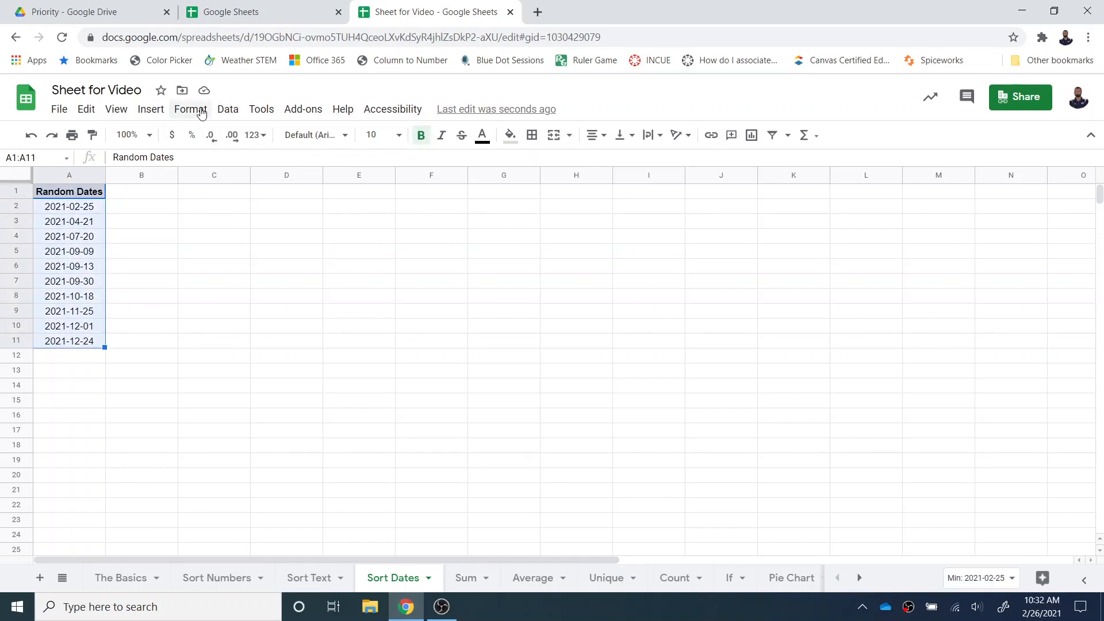
left_click(227, 111)
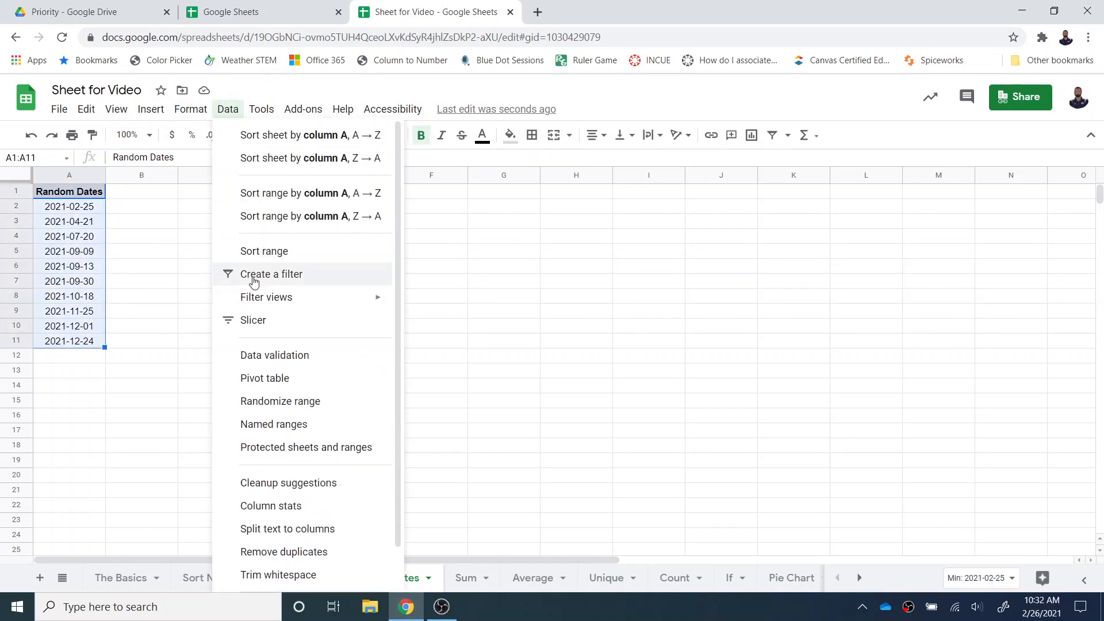
left_click(263, 248)
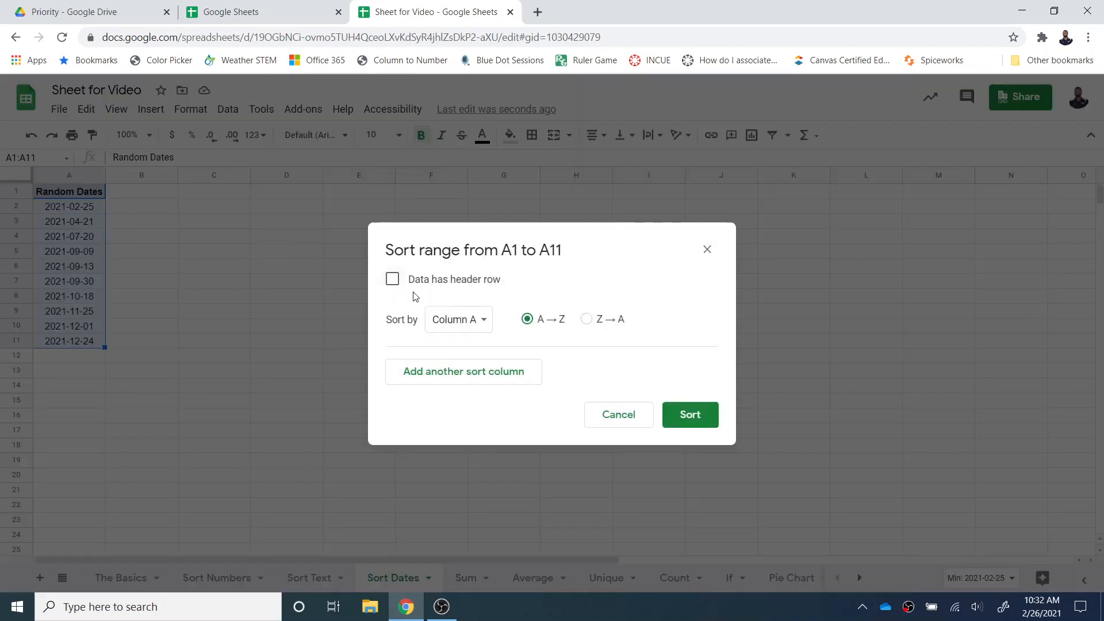
left_click(392, 280)
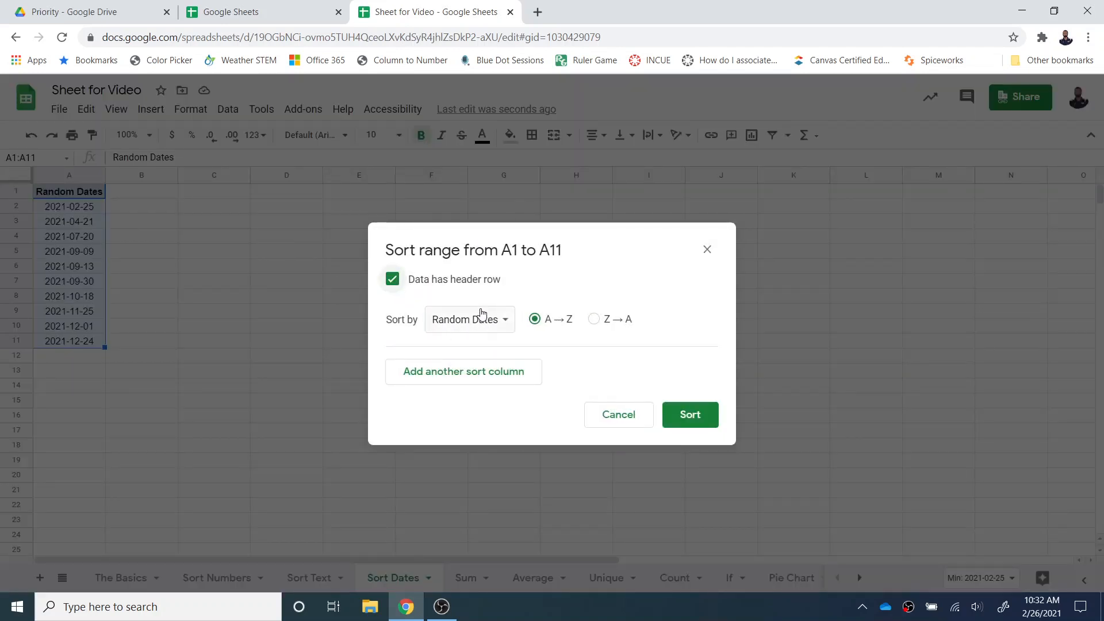
left_click(593, 319)
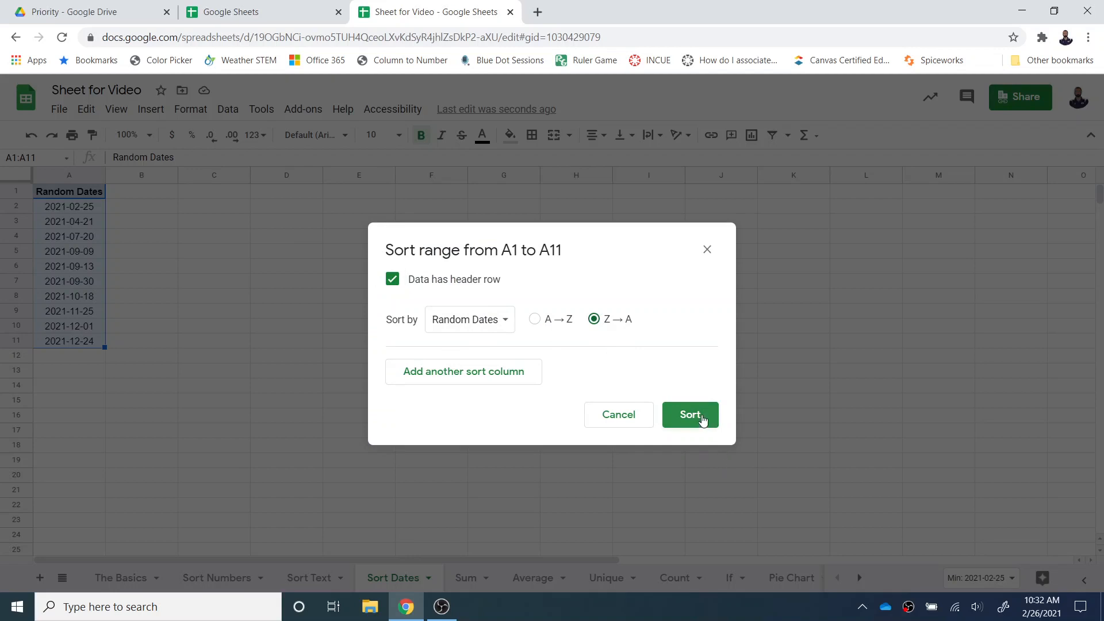
left_click(688, 425)
left_click(122, 256)
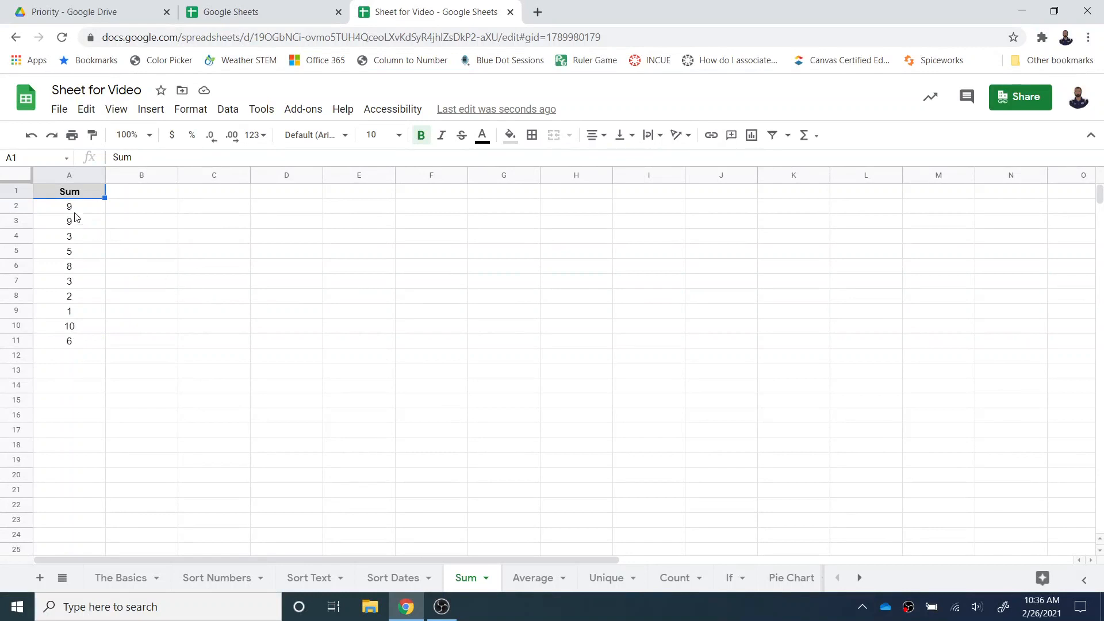
- Insert a SUM formula in cell A12 of the Sum sheet that adds the numbers in A2:A11
left_click(62, 358)
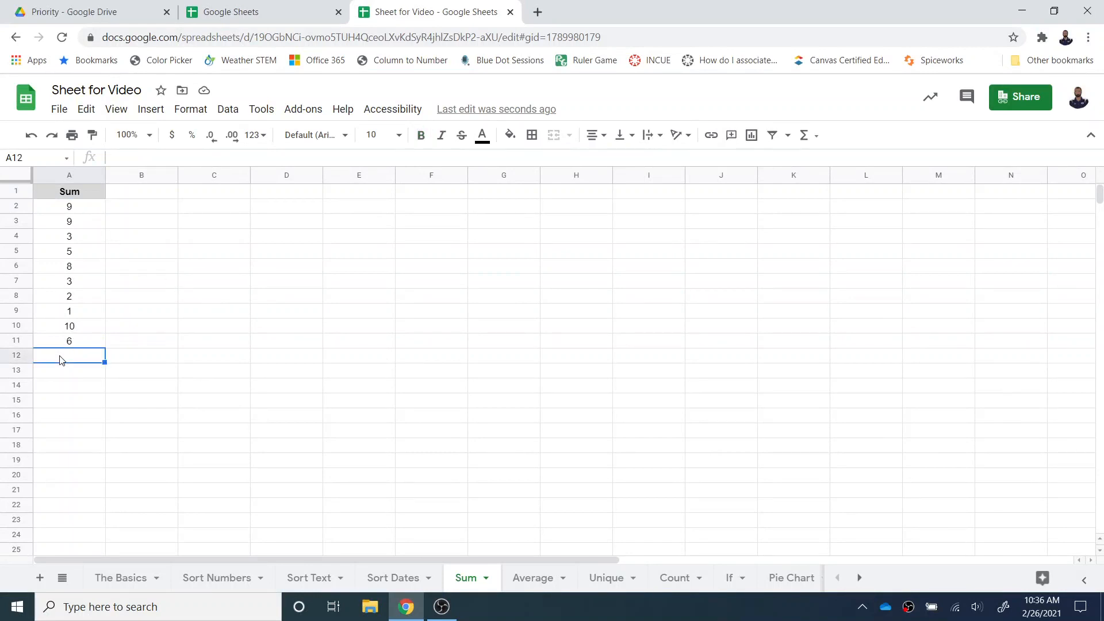
left_click(816, 138)
left_click(817, 161)
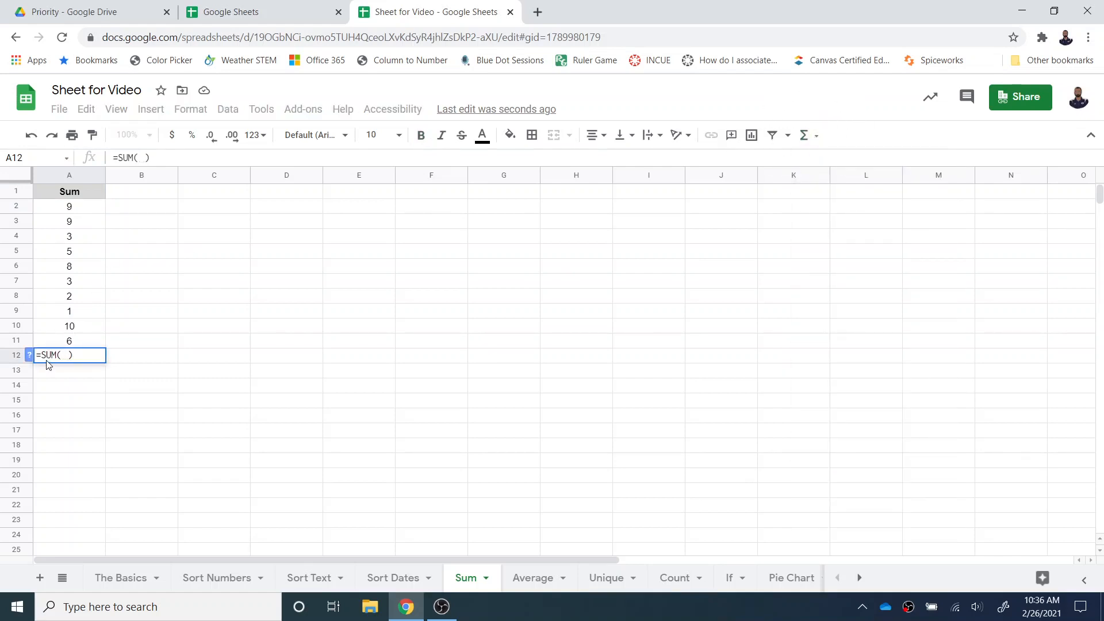
left_click_drag(86, 214, 81, 343)
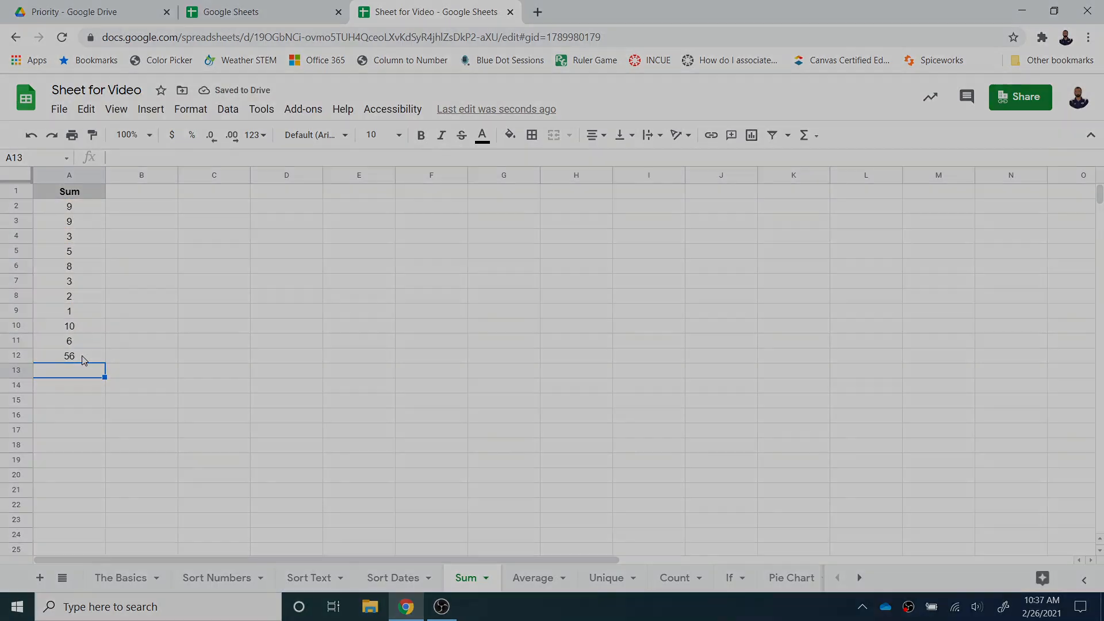
- Insert an AVERAGE formula in cell A12 of the Average sheet covering the numbers in A2:A11
left_click(533, 577)
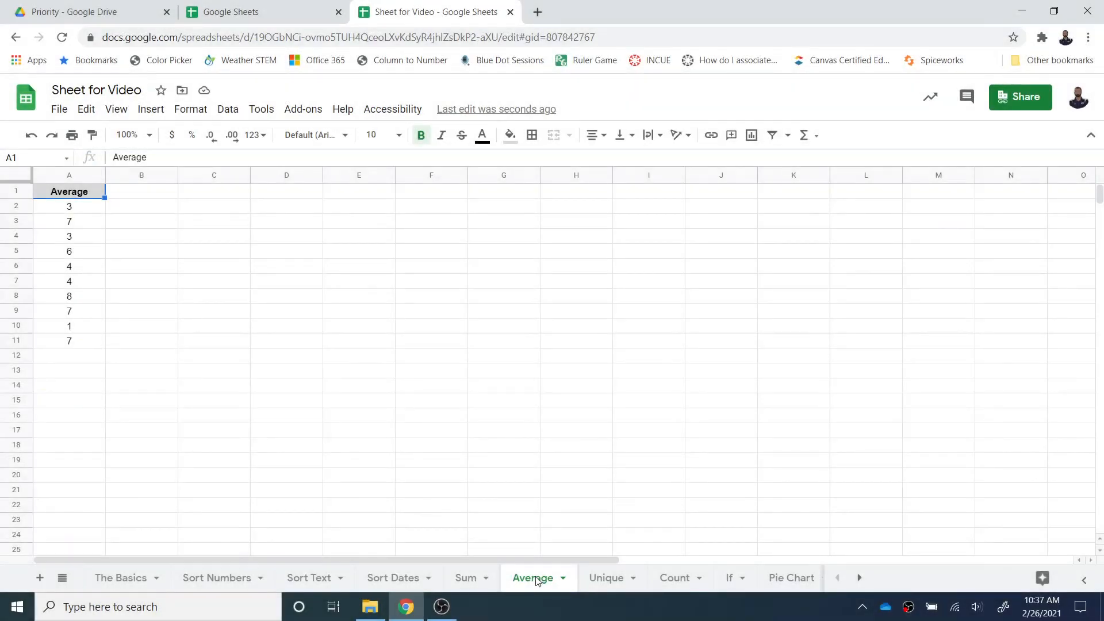
left_click(80, 360)
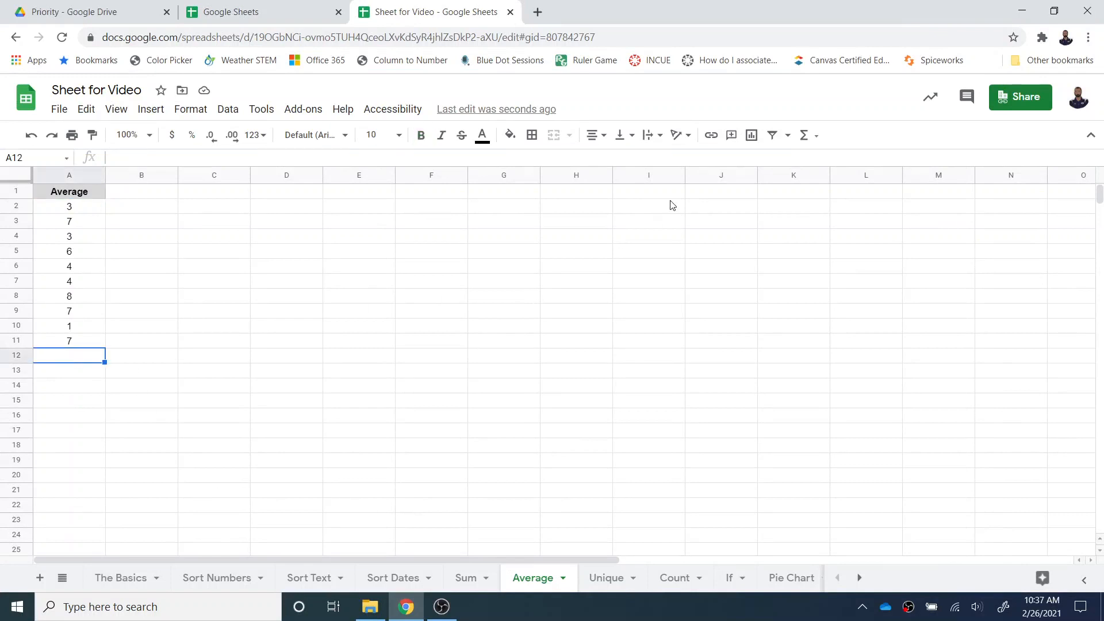
left_click(812, 142)
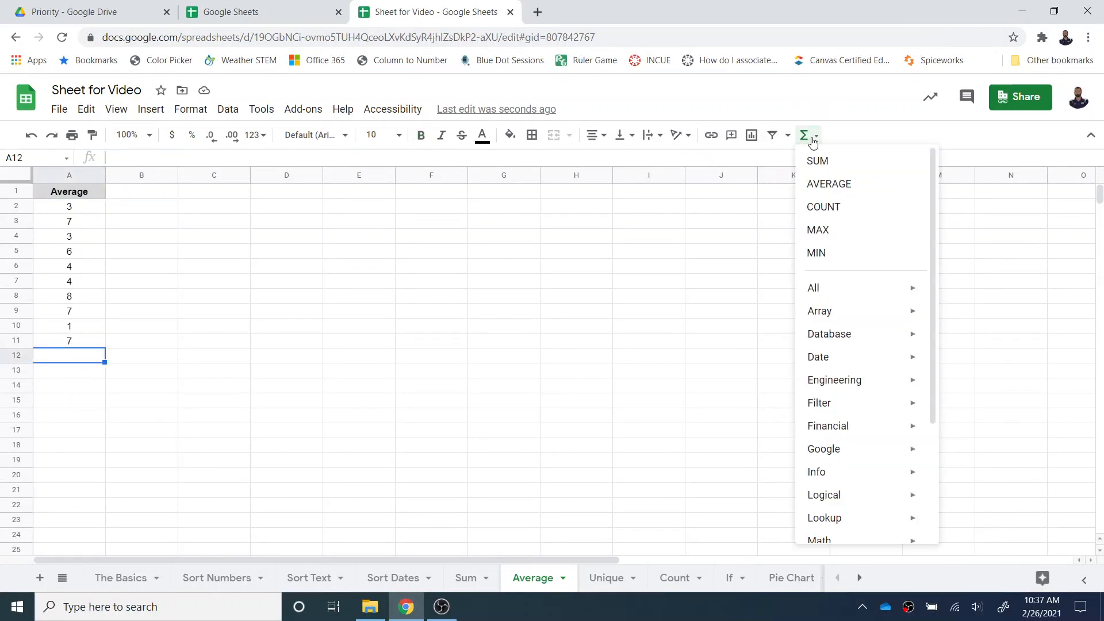
left_click(821, 181)
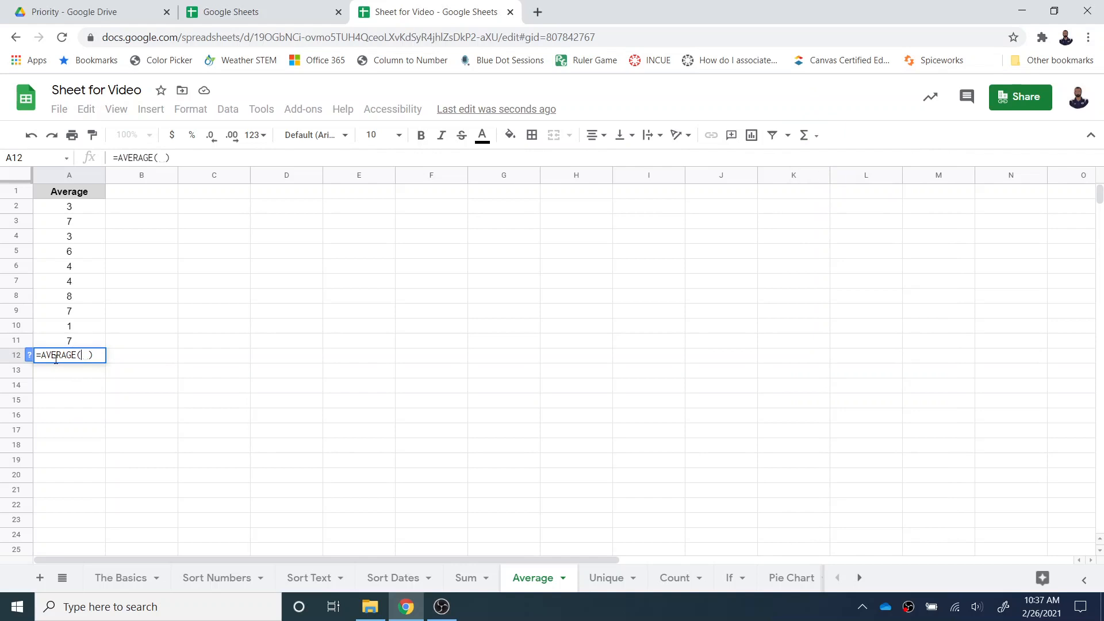
left_click_drag(69, 207, 74, 343)
key("Return")
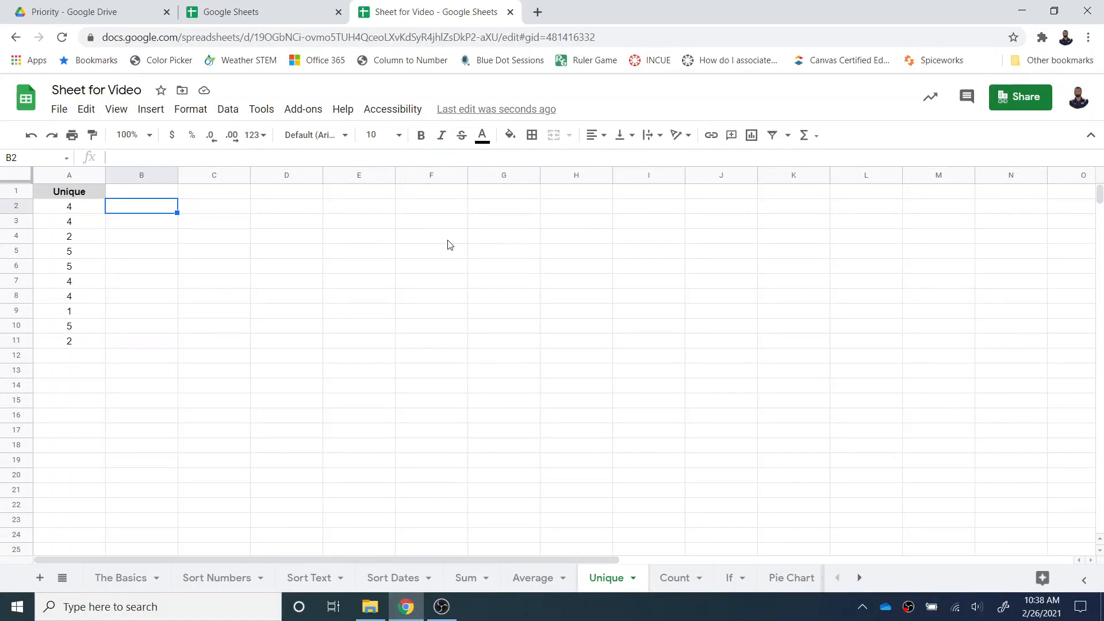
- Insert the formula =UNIQUE(A2:A11) in cell B2 of the Unique sheet
left_click(816, 136)
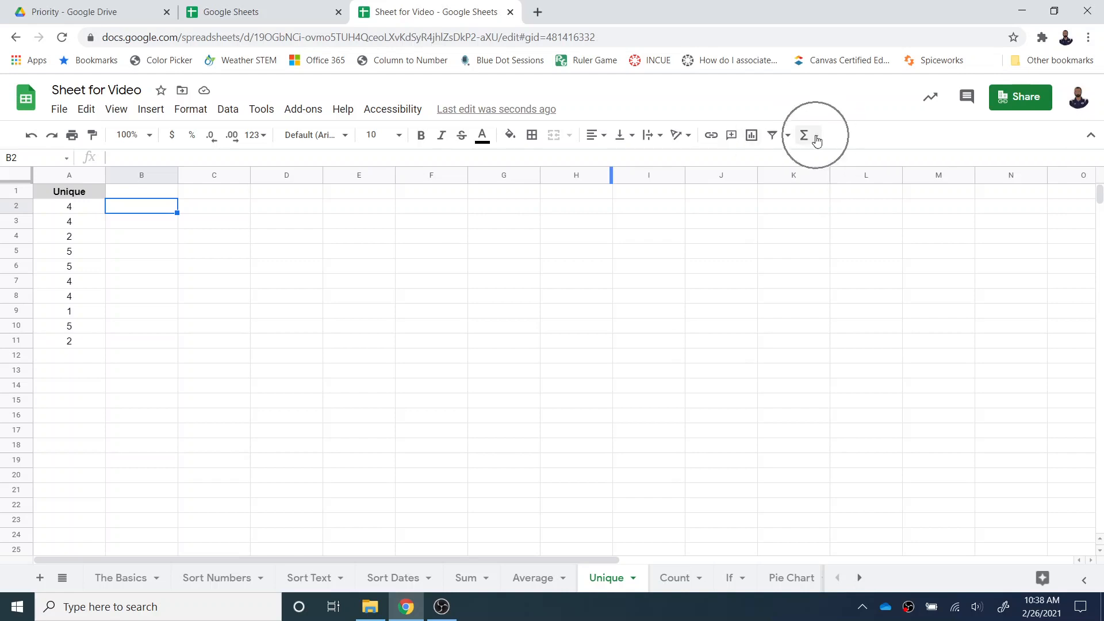
mouse_move(839, 292)
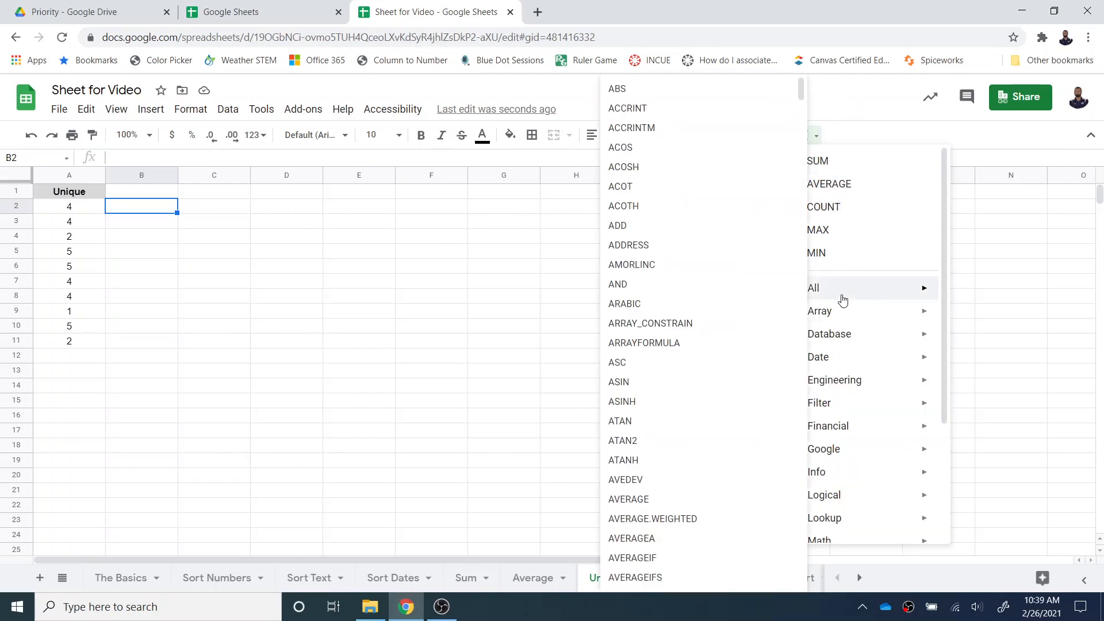
left_click_drag(800, 94, 792, 568)
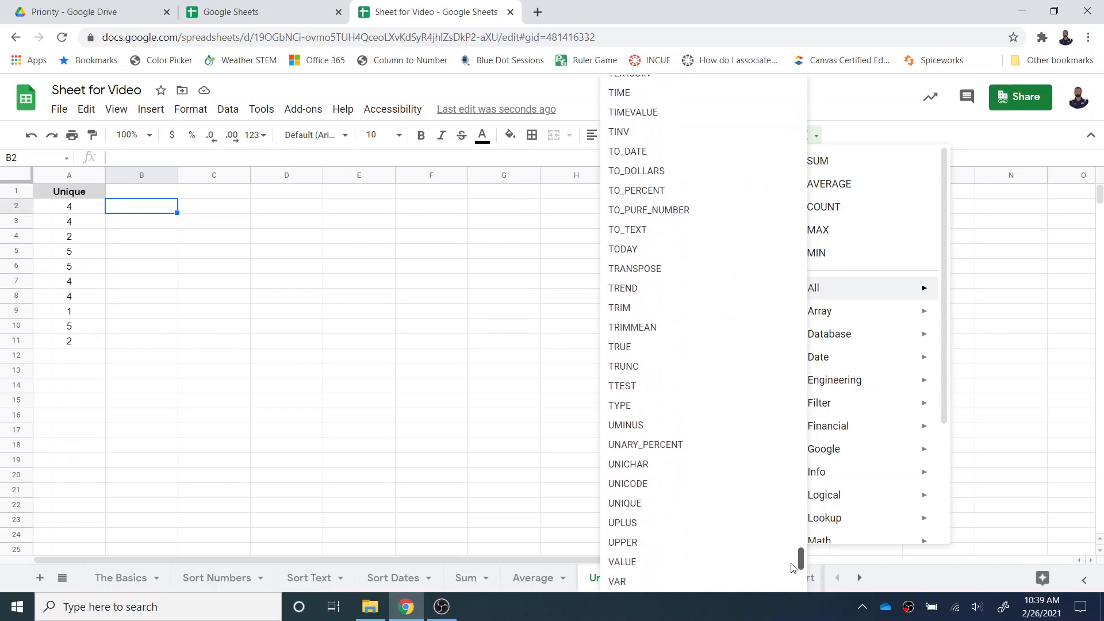
left_click(678, 507)
left_click_drag(79, 209, 80, 341)
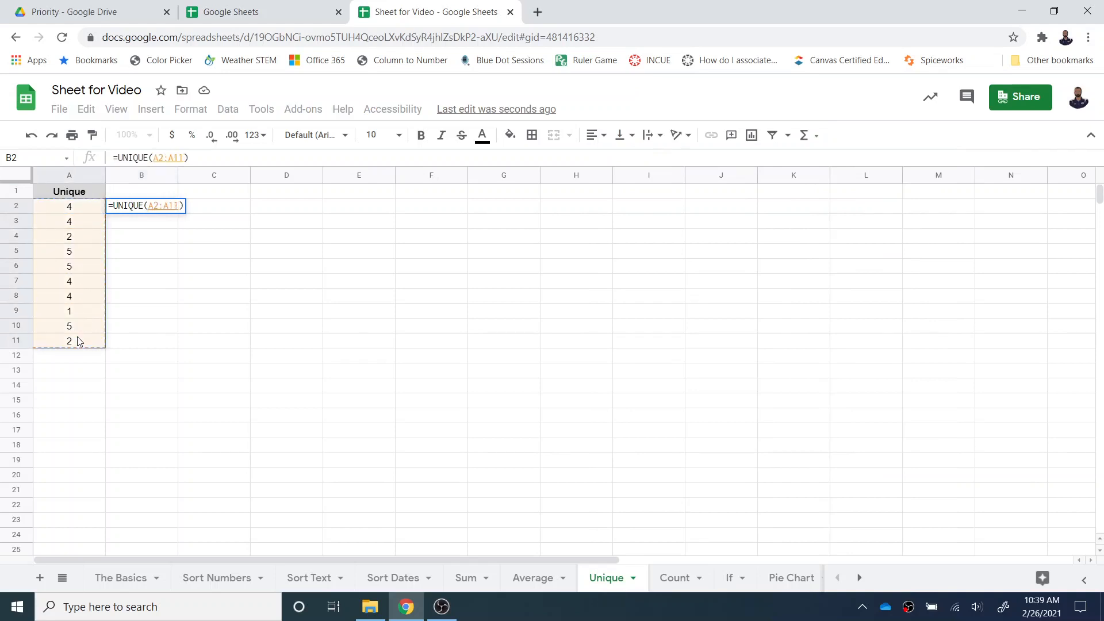
key("Return")
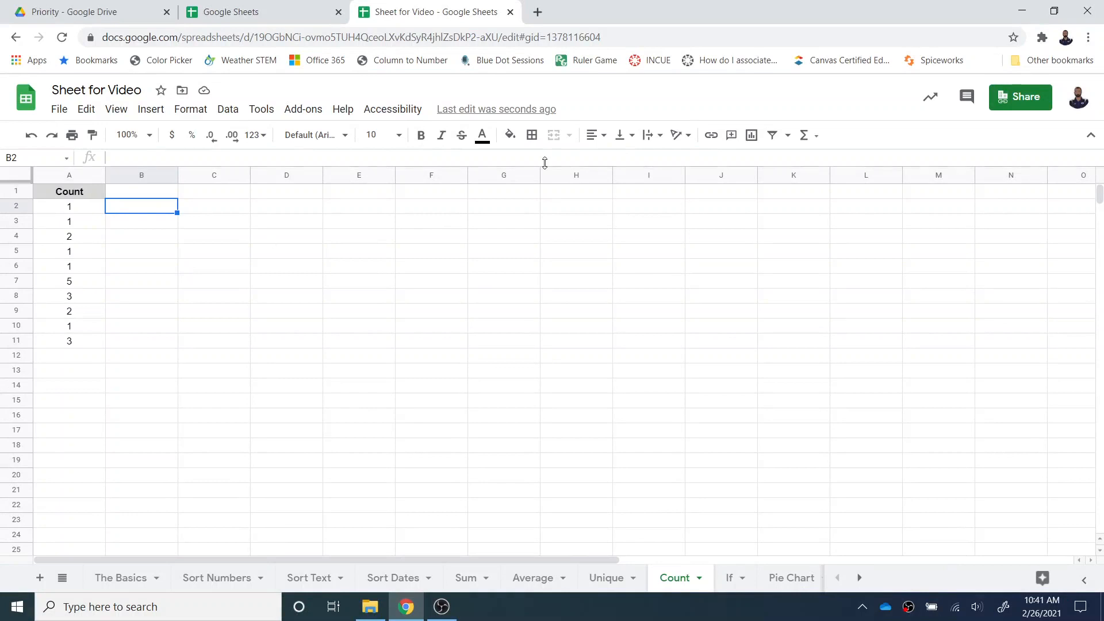
- Insert the formula =COUNT(A2:A11) in cell B2 of the Count sheet
left_click(821, 139)
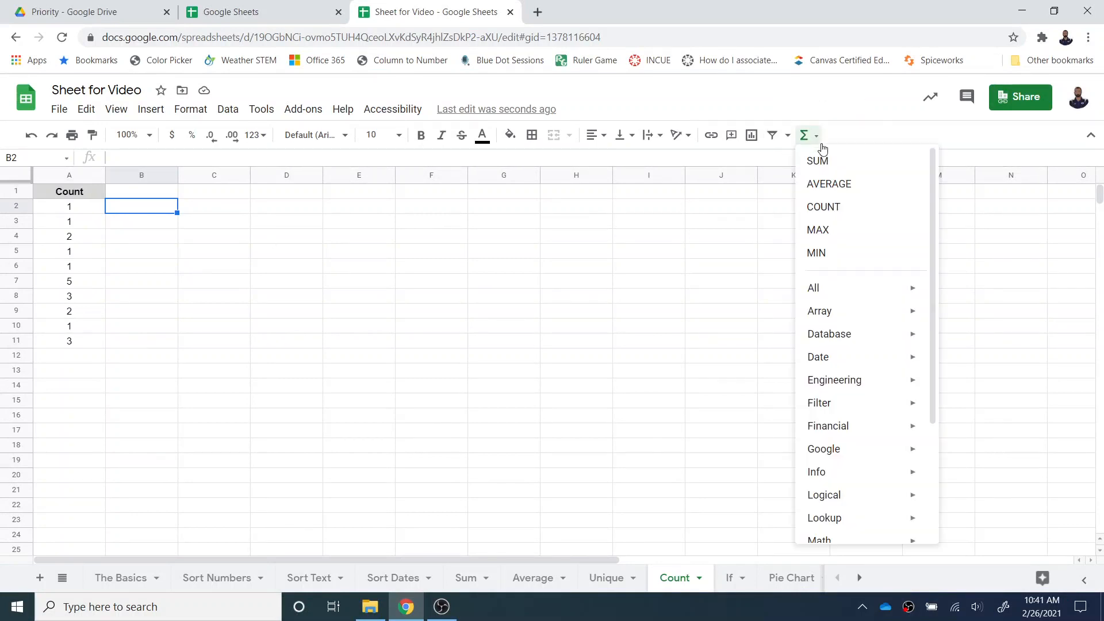
mouse_move(822, 292)
left_click(676, 240)
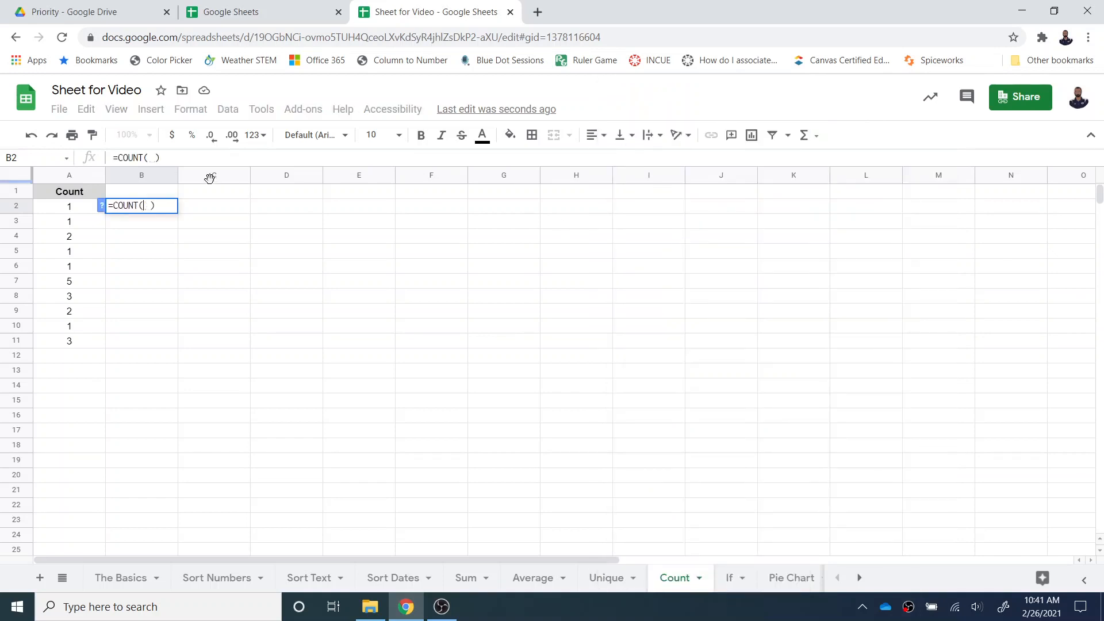
left_click_drag(69, 208, 73, 345)
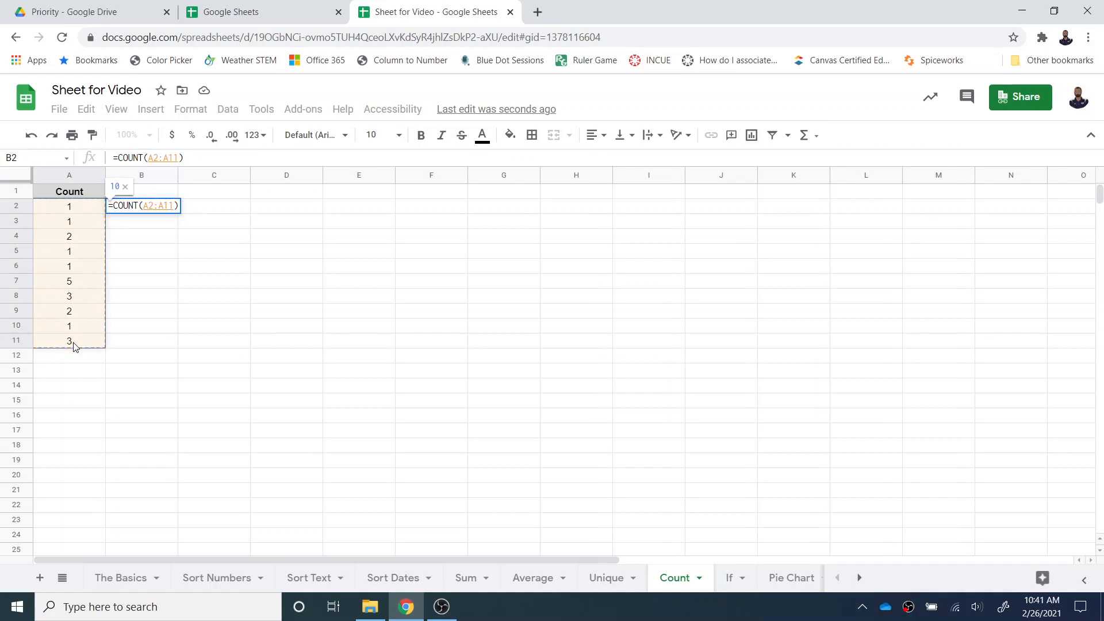
key("Return")
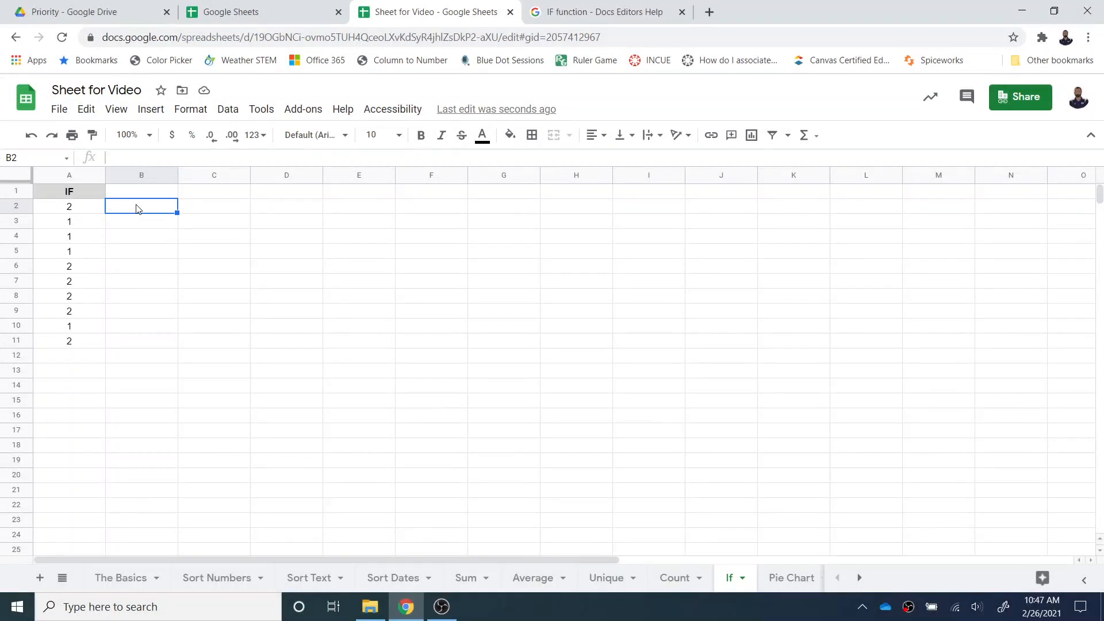
- Enter the formula =IF(A2=2,"Pass","Retake") in cell B2 of the If sheet
type("=")
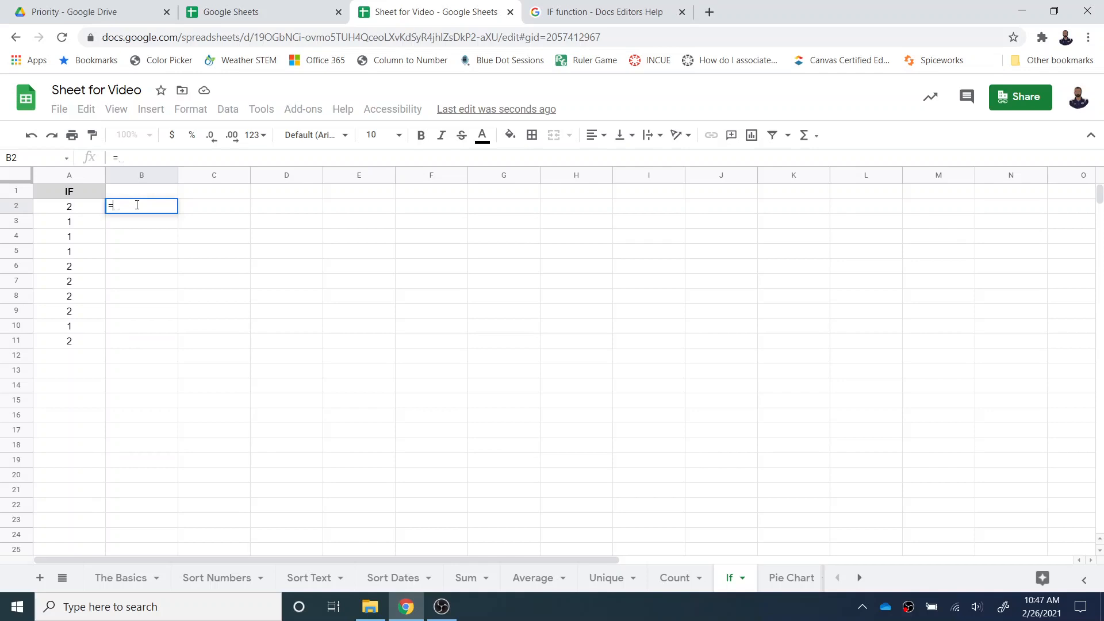
type("IF")
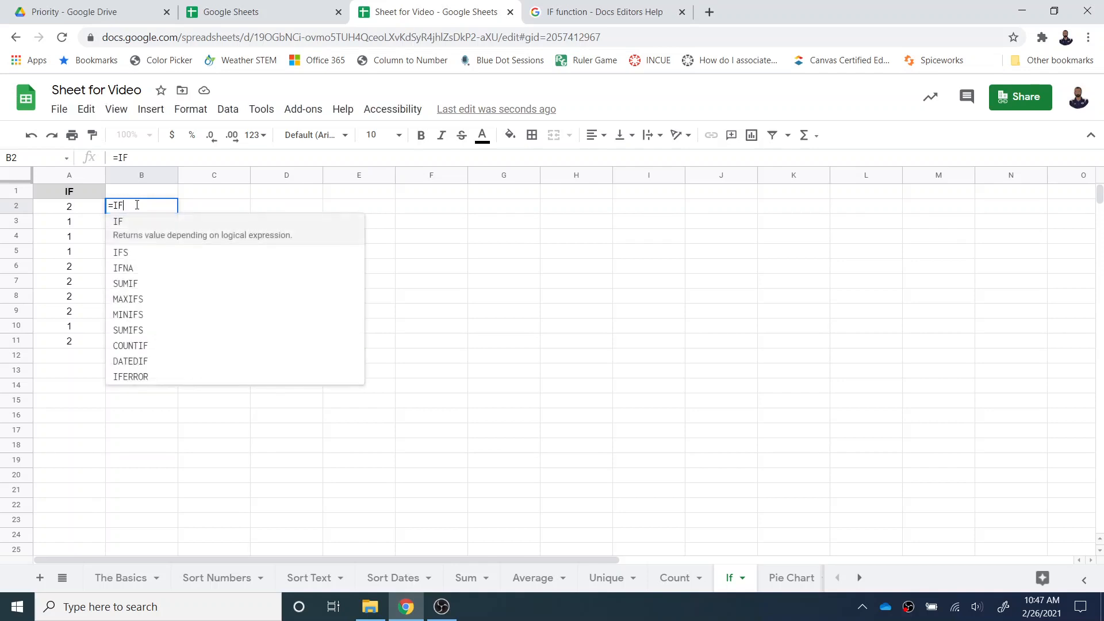
type("(")
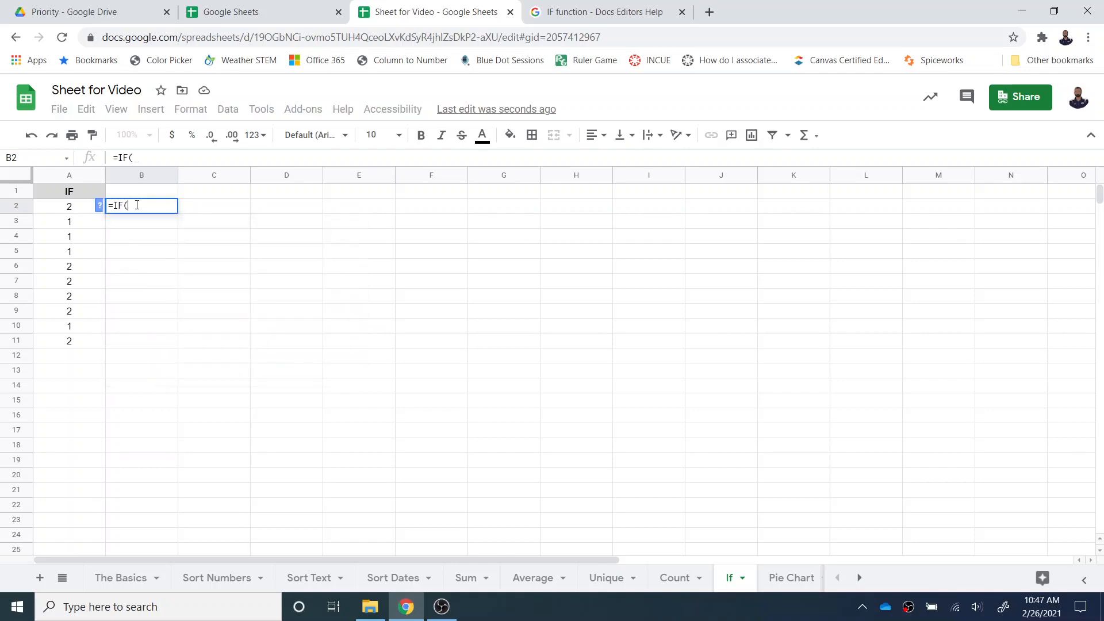
left_click(68, 207)
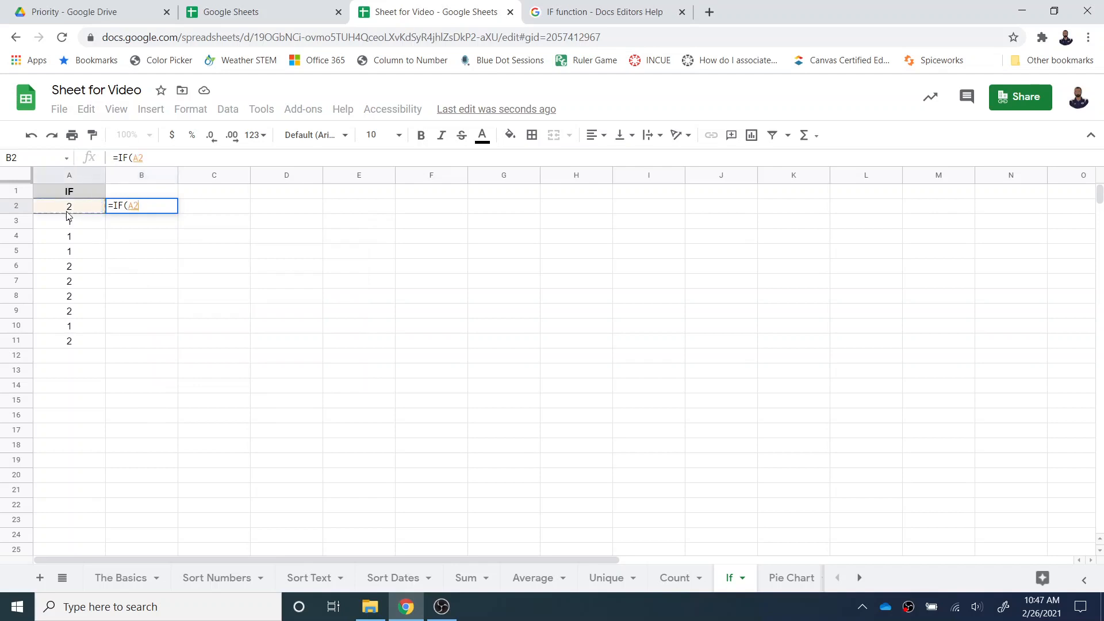
type("=")
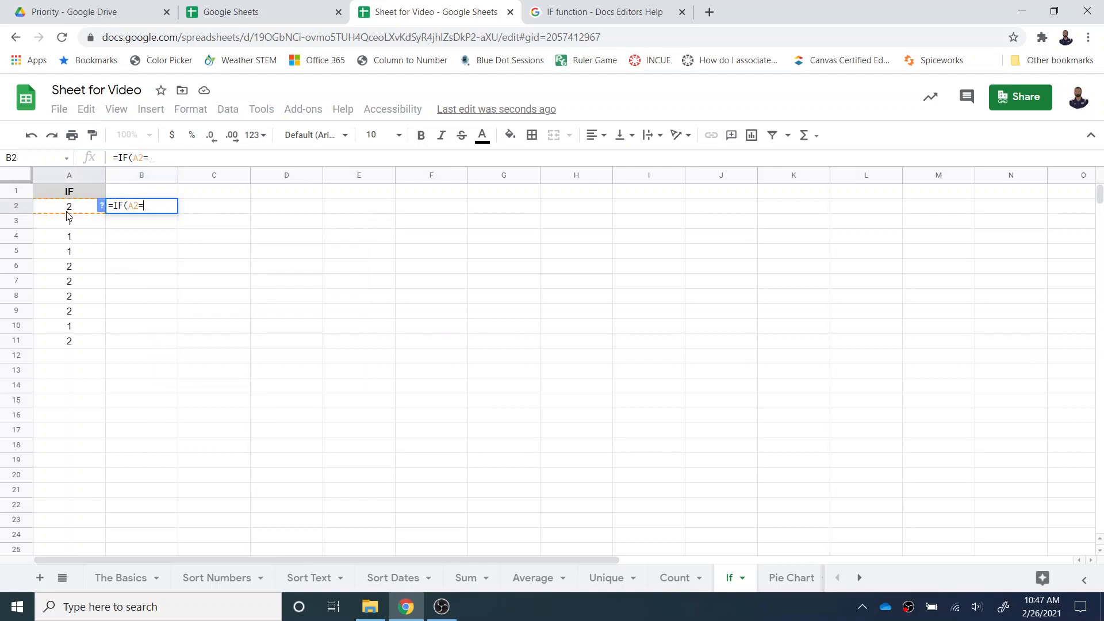
type("2,\"Pa")
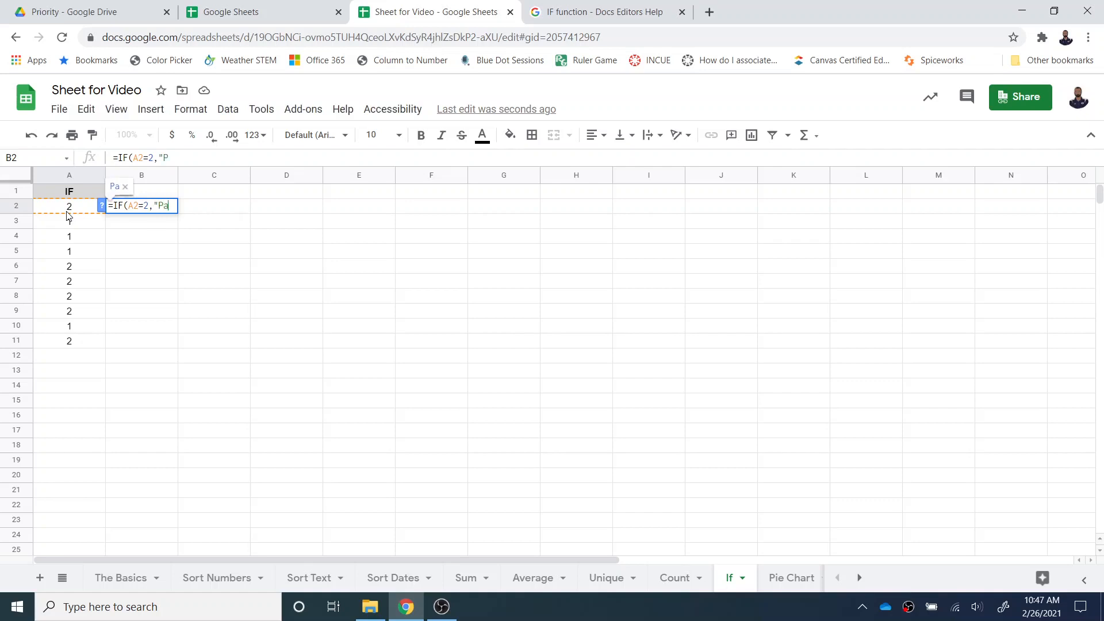
type("ss\",")
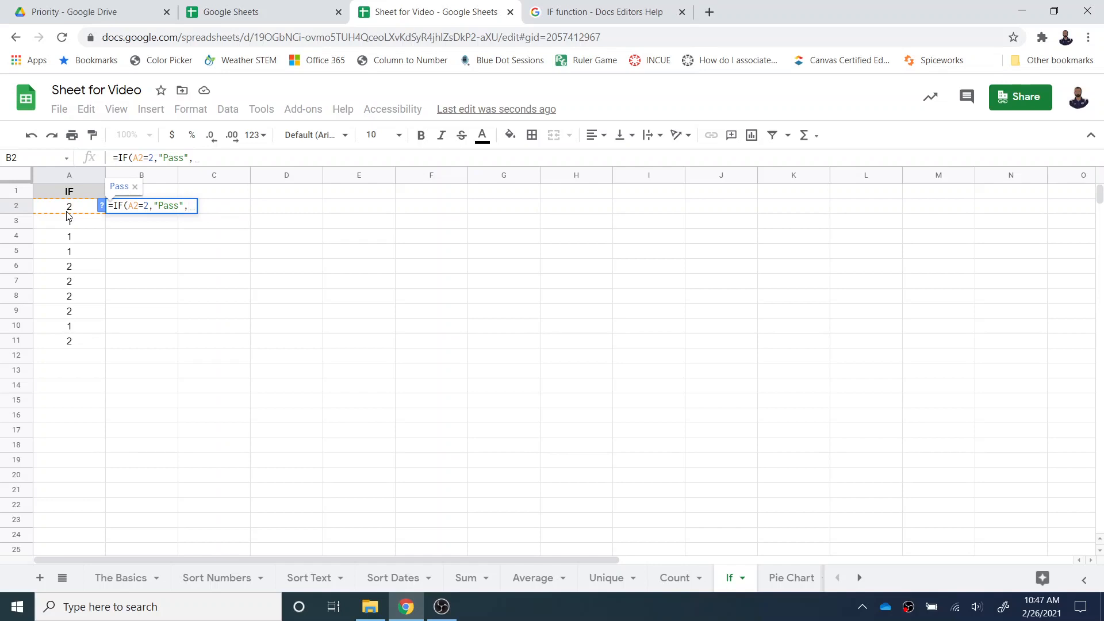
type("\"Retake\")")
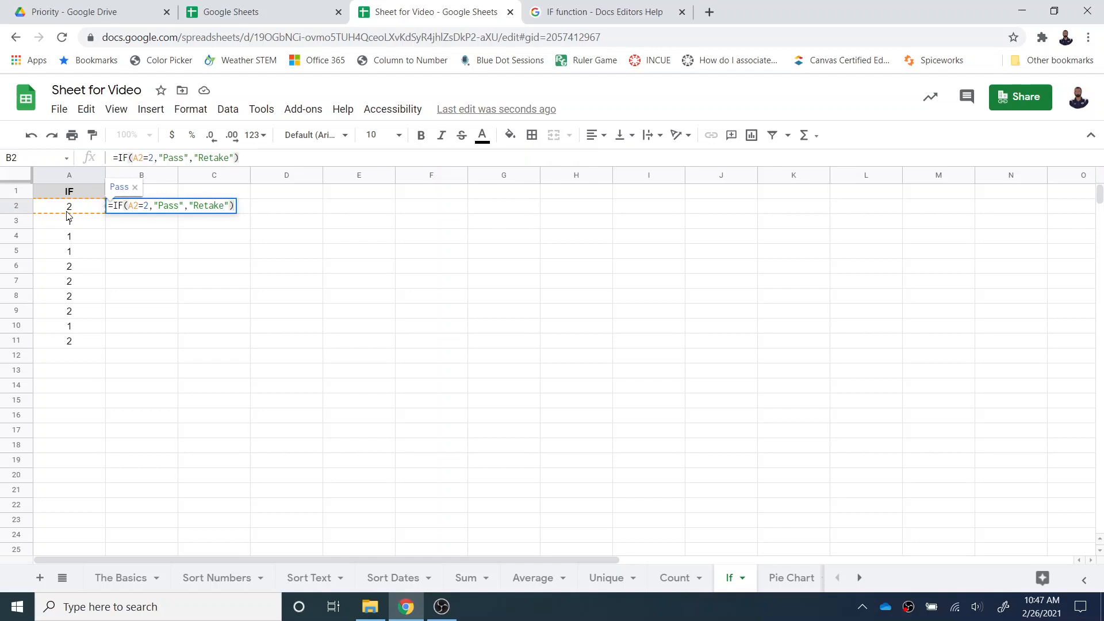
key("Return")
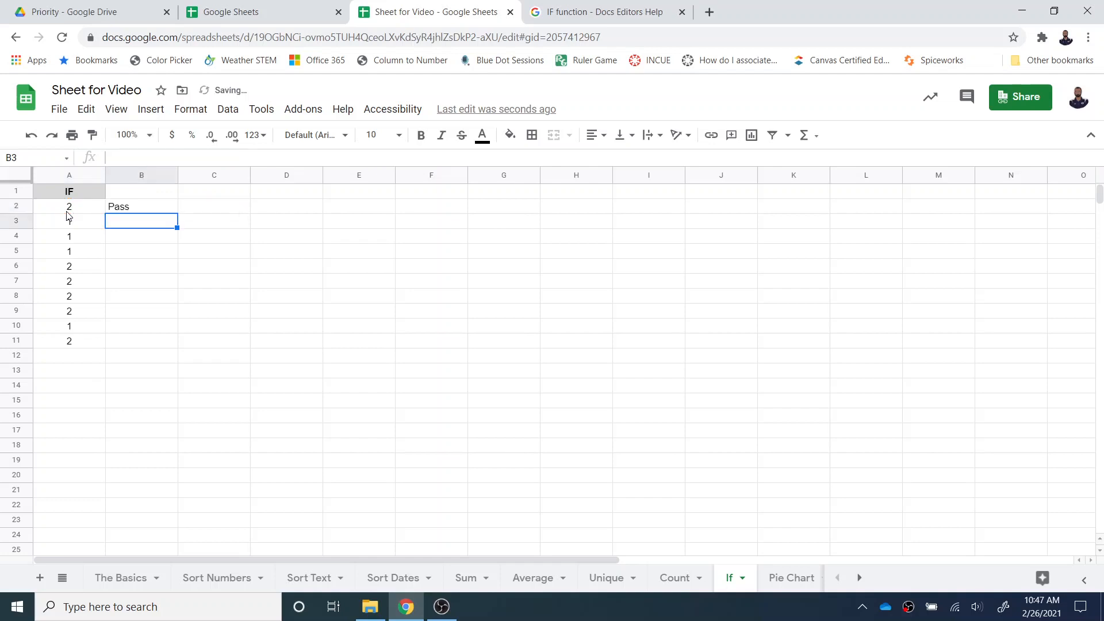
- Fill the IF formula from cell B2 down through B11 on the If sheet
left_click(143, 208)
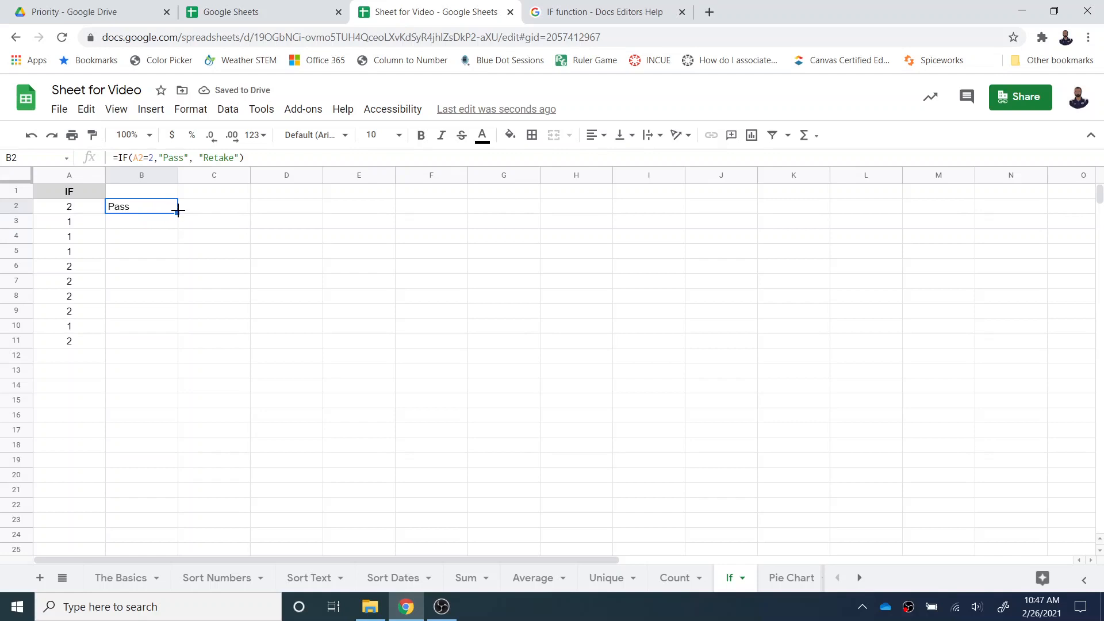
left_click_drag(178, 210, 169, 336)
left_click(146, 324)
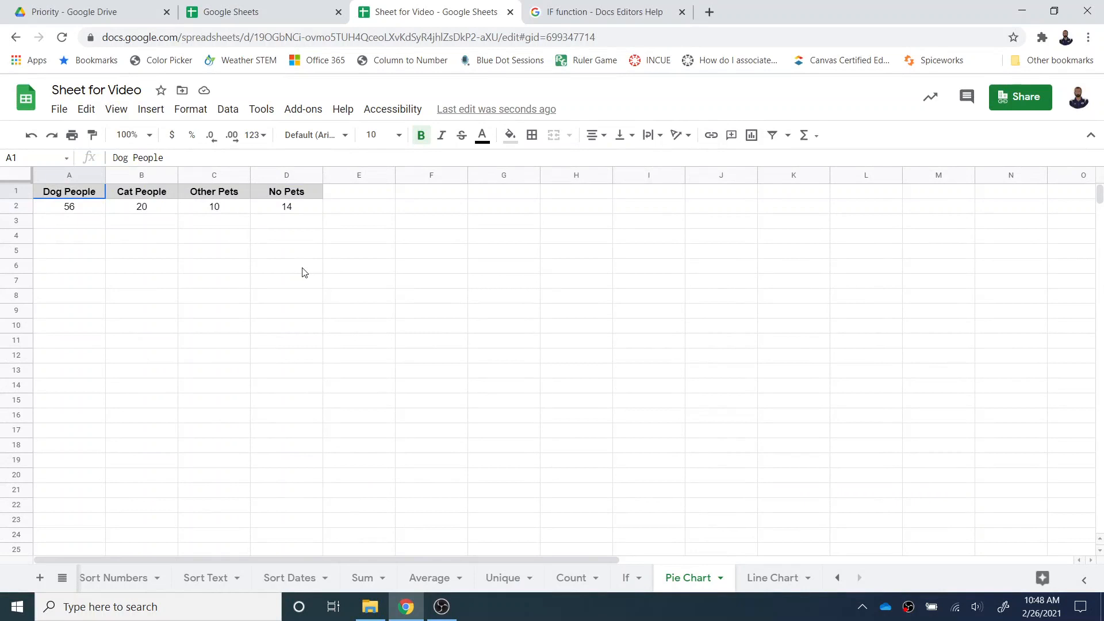
- Insert a pie chart from the pet data in A1:D2 on the Pie Chart sheet
left_click_drag(81, 194, 286, 209)
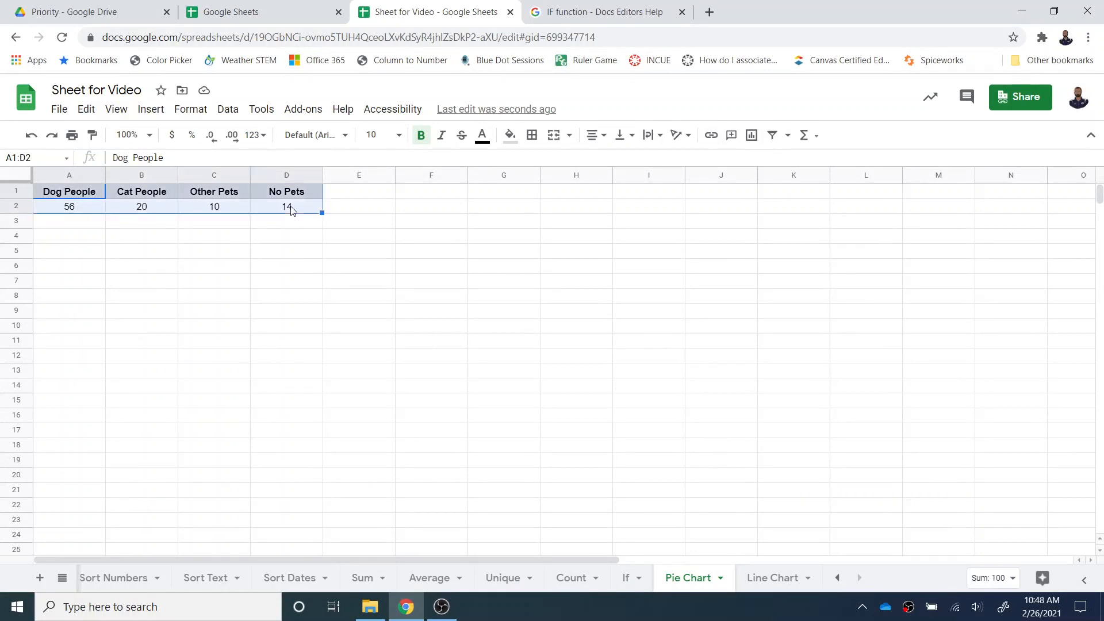
left_click(156, 110)
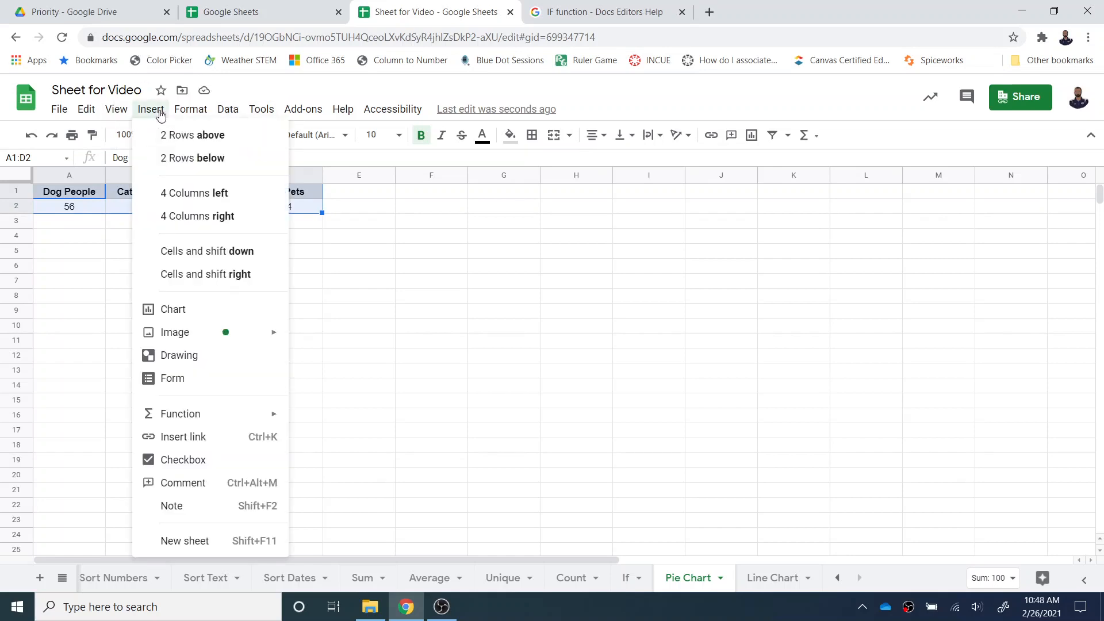
left_click(184, 308)
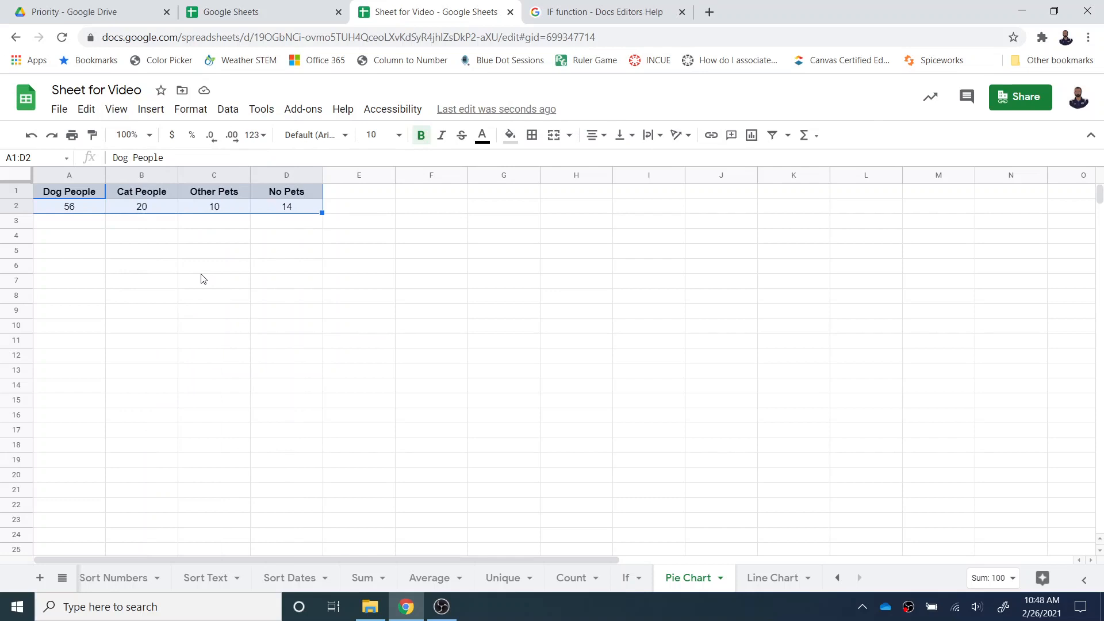
left_click(1070, 237)
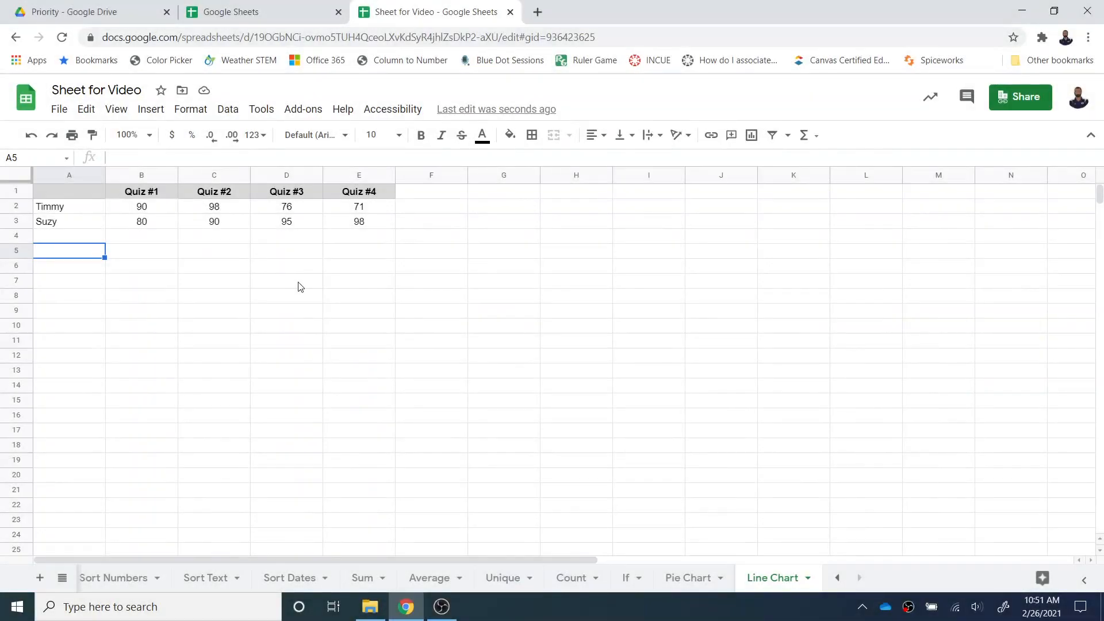
- Insert a chart from the quiz scores in A1:E3 on the Line Chart sheet and set its type to Line chart
left_click_drag(96, 195, 359, 222)
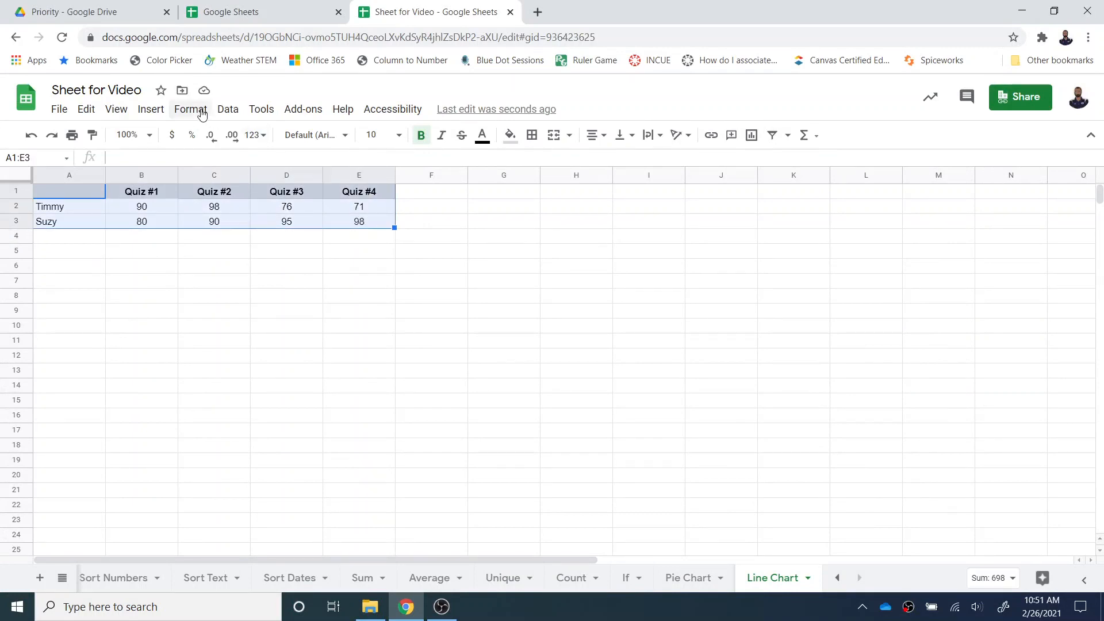
left_click(168, 111)
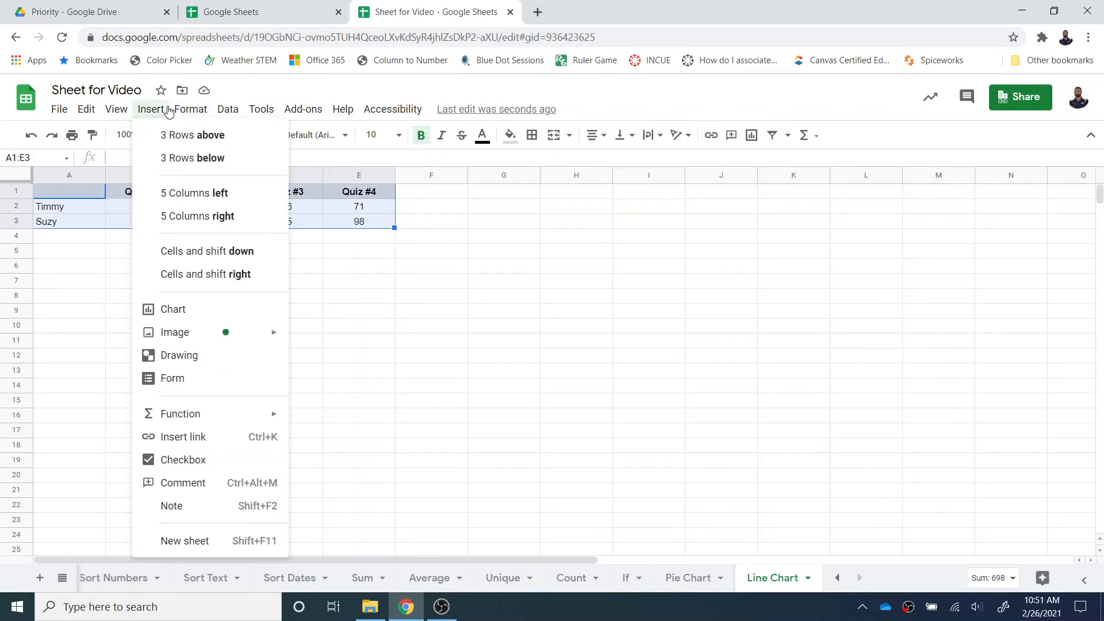
left_click(170, 308)
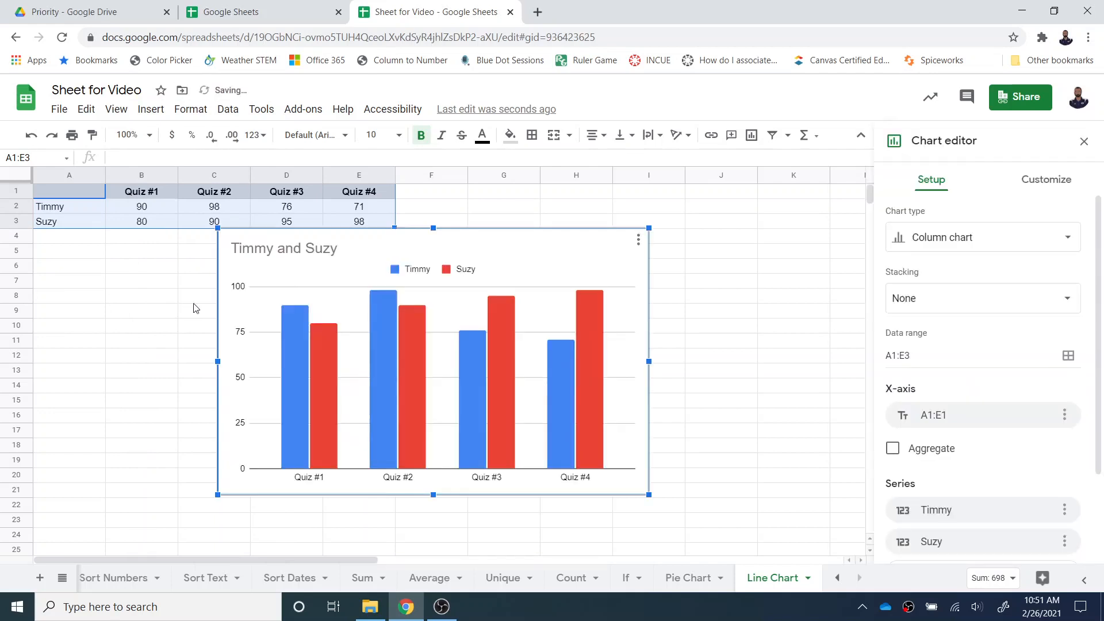
left_click(1069, 238)
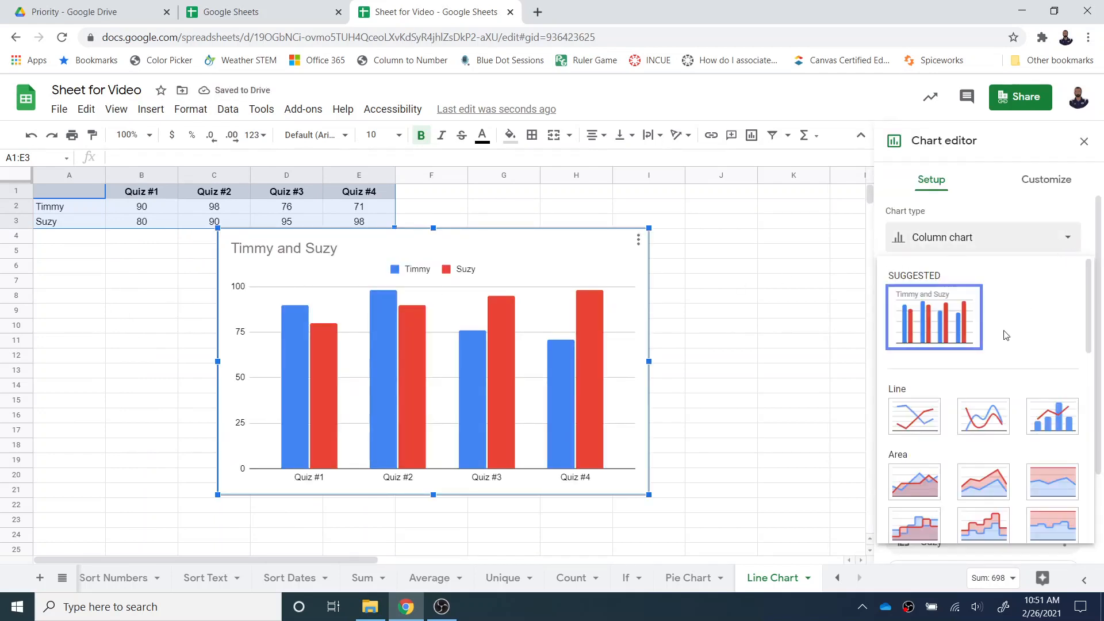
left_click(929, 423)
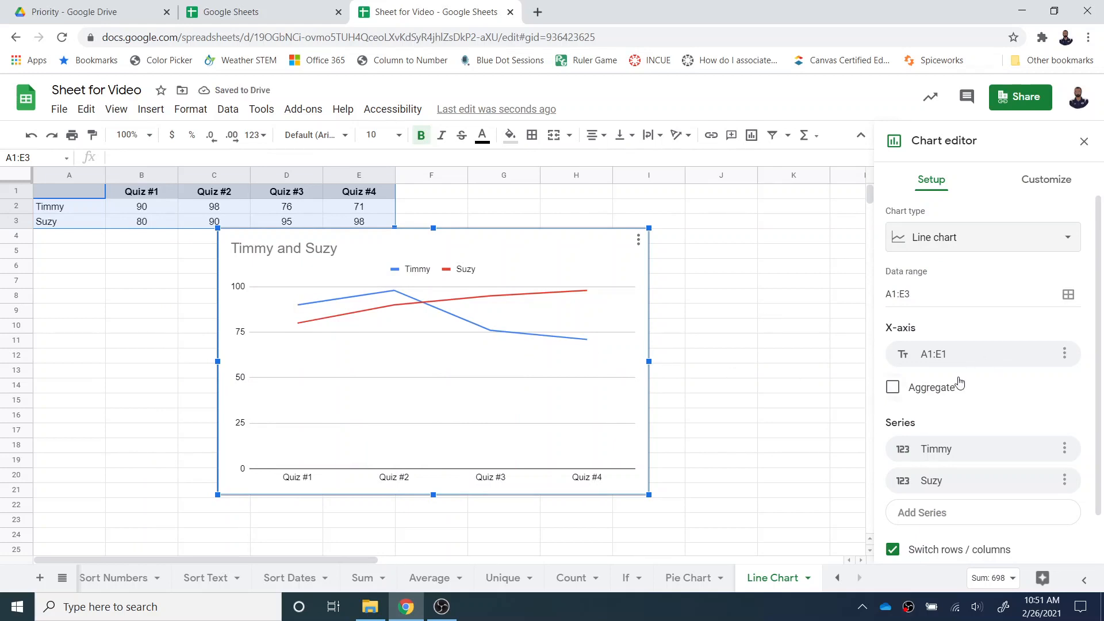
- Examine the series formatting options in the line chart's customization settings
left_click(1042, 181)
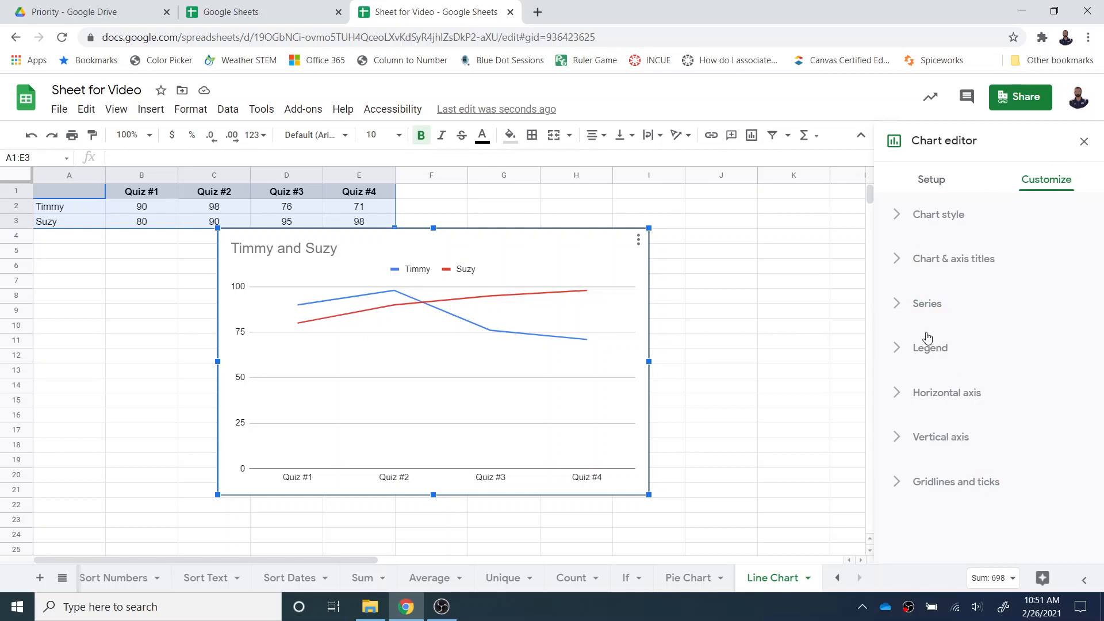
left_click(905, 298)
scroll(936, 339, "down", 3)
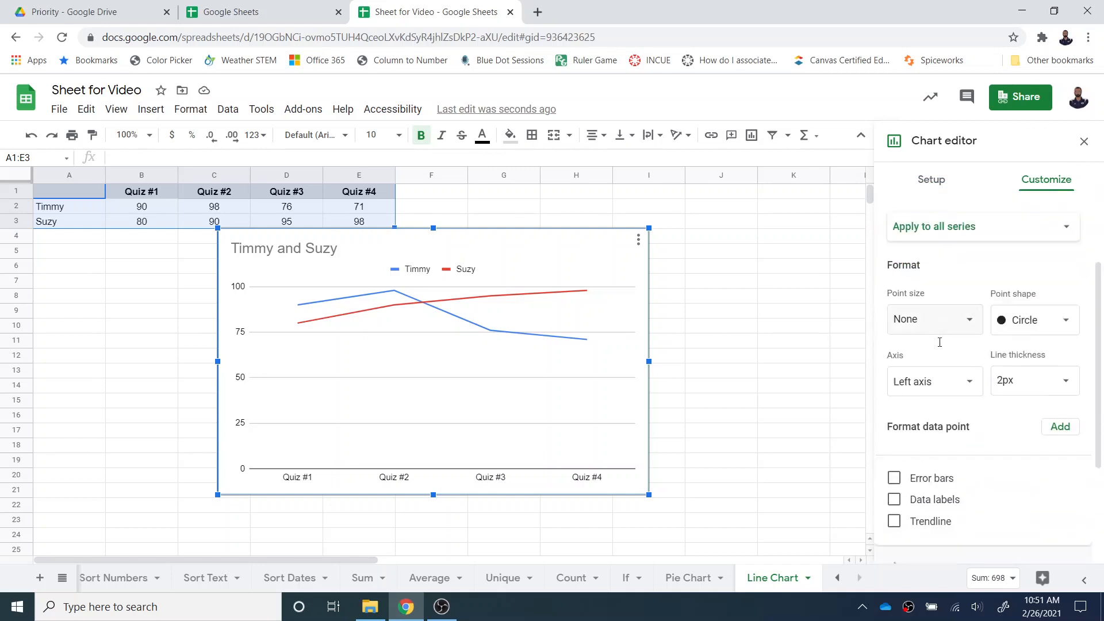
left_click(895, 424)
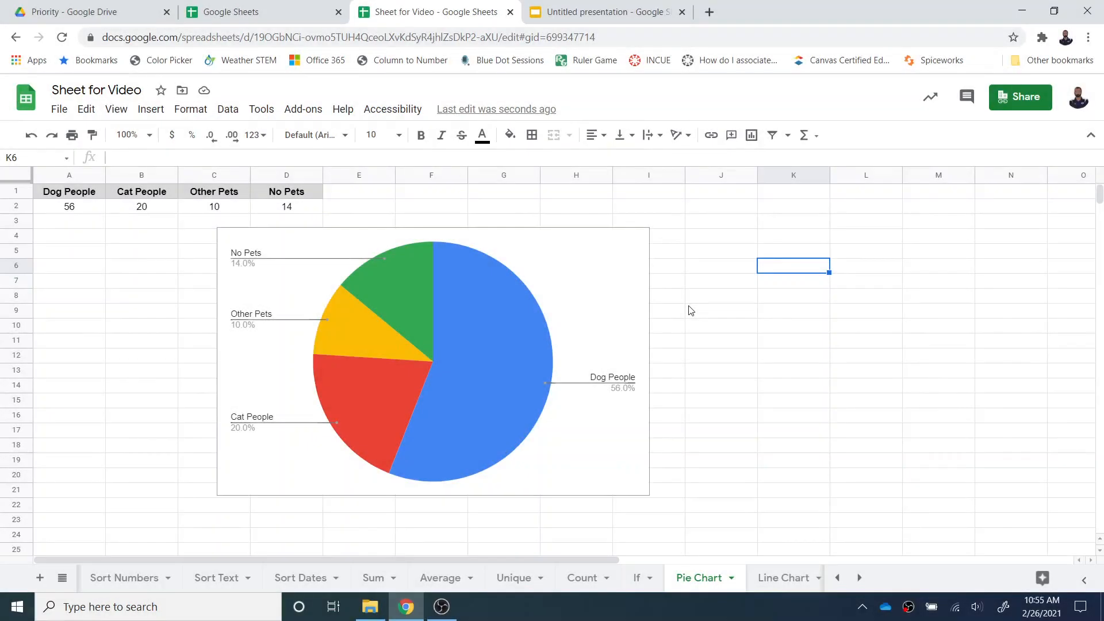
- Move the pie chart on the Pie Chart sheet to its own sheet
left_click(590, 295)
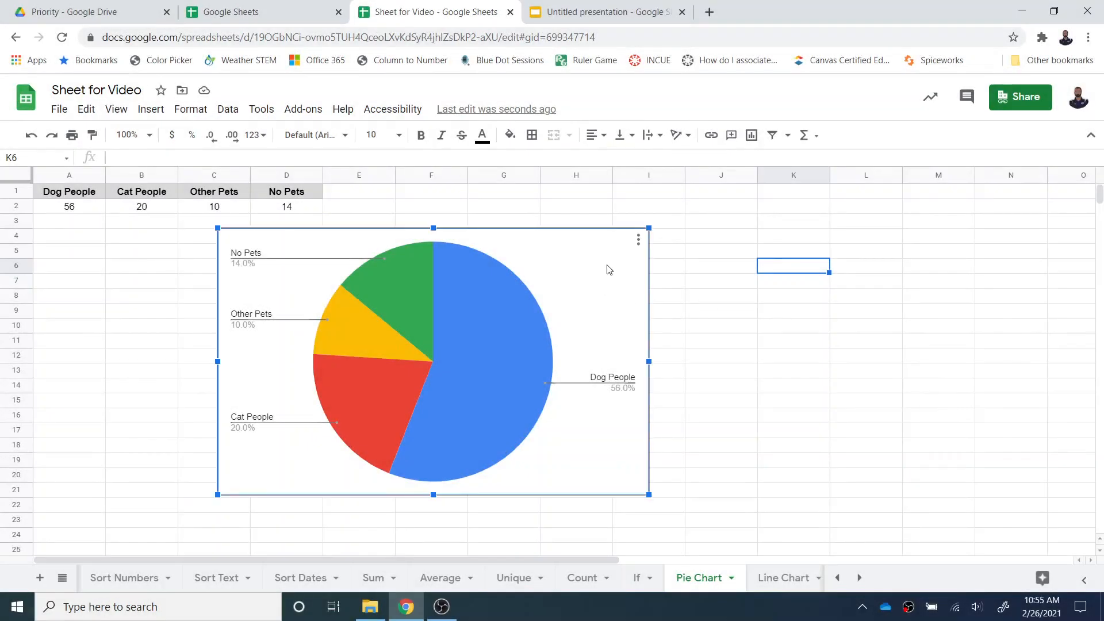
left_click(640, 240)
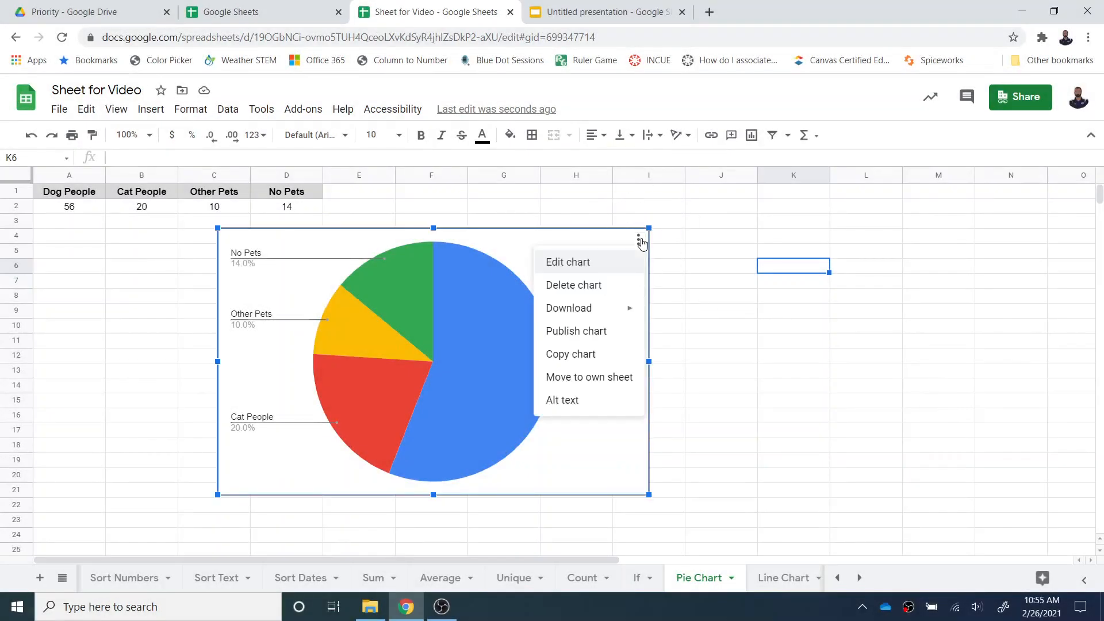
left_click(604, 377)
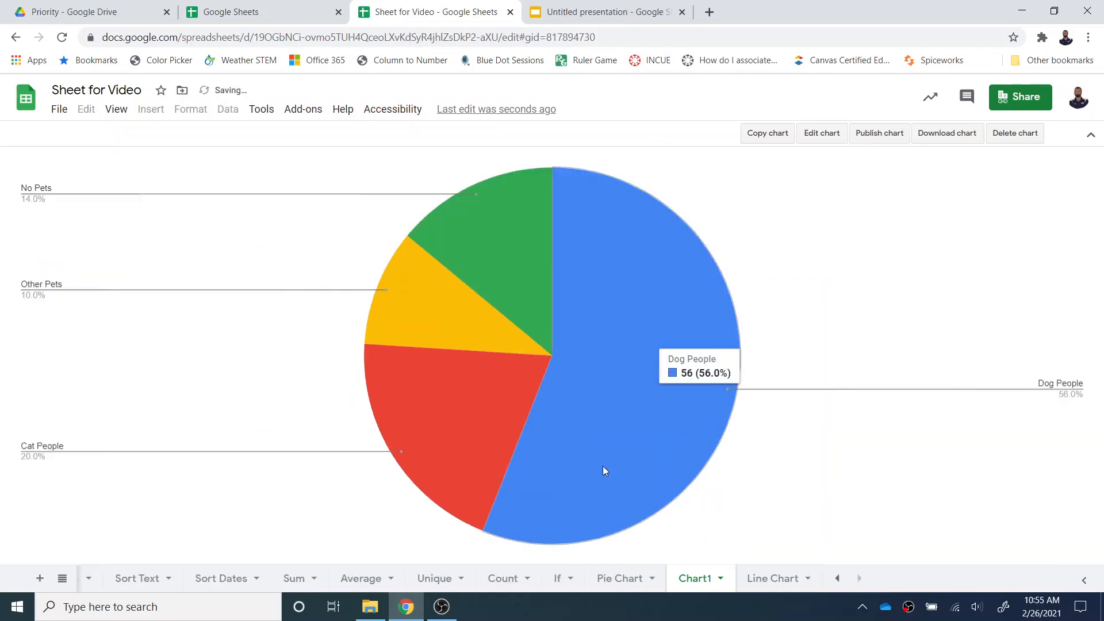
- Look at the Pie Chart and Line Chart sheets and return to the Chart1 sheet
left_click(626, 579)
left_click(777, 579)
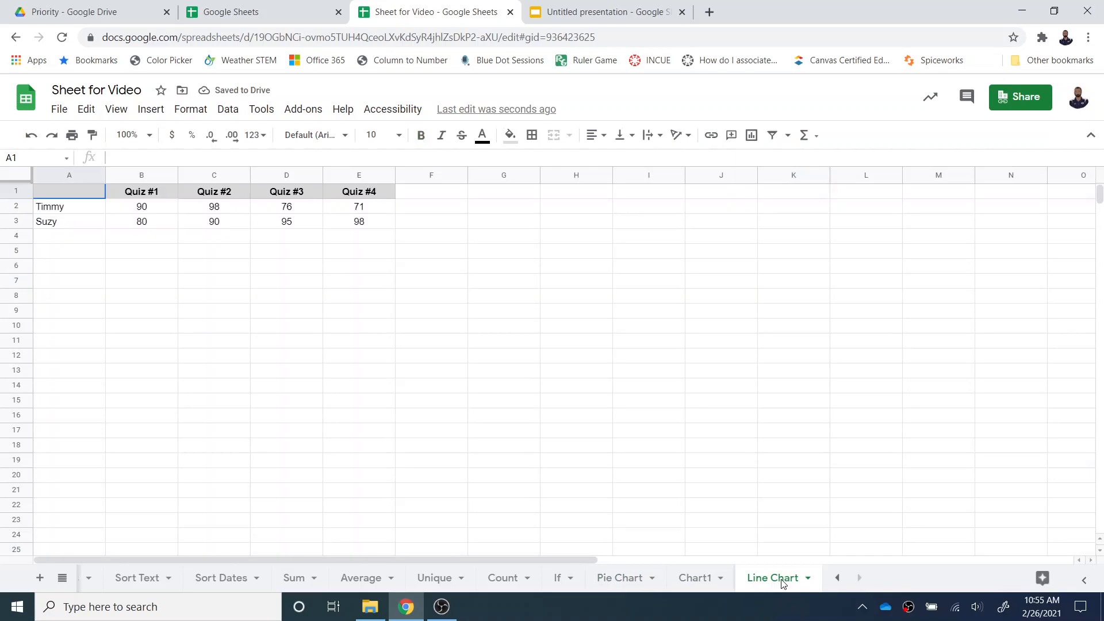
left_click(693, 577)
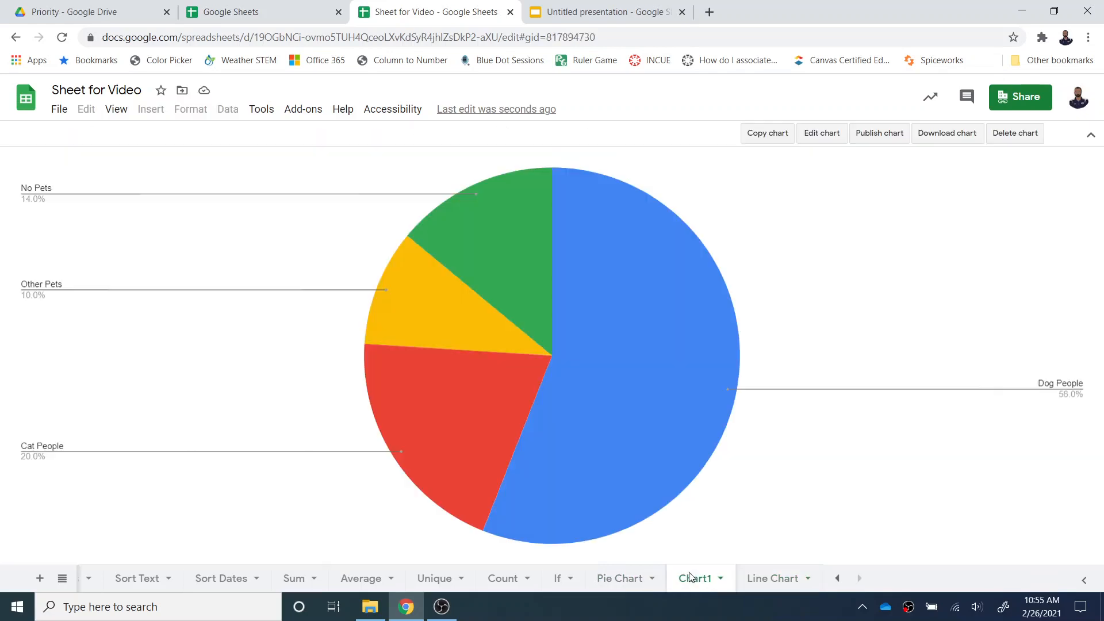
- Copy the pie chart from Chart1 and paste it into the untitled Google Slides presentation with the Link to spreadsheet option
left_click(787, 137)
left_click(639, 12)
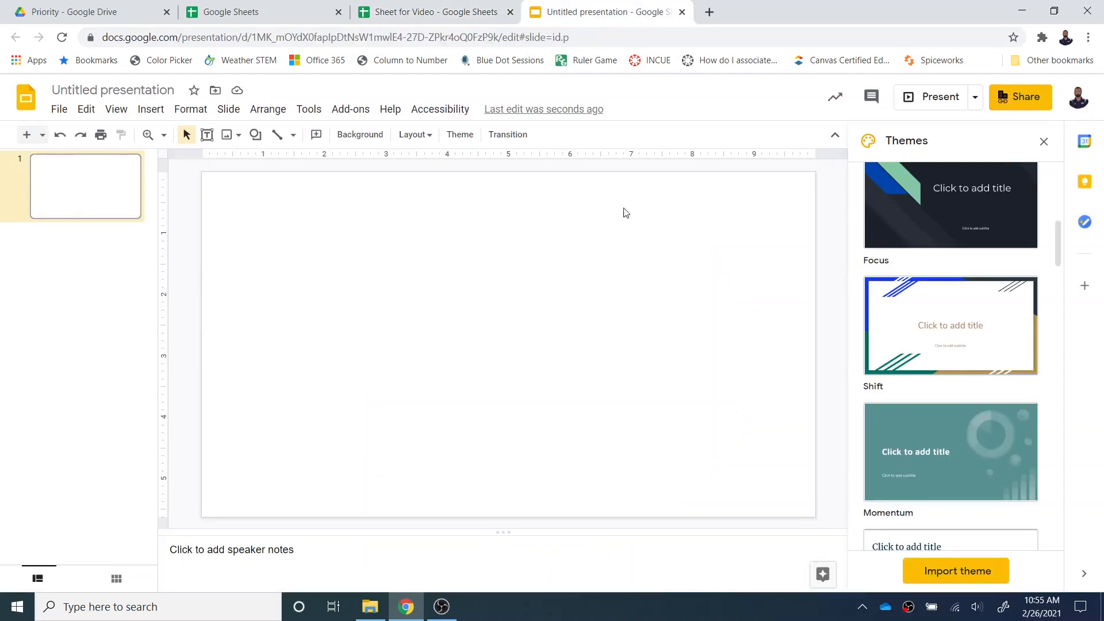
key("ctrl+v")
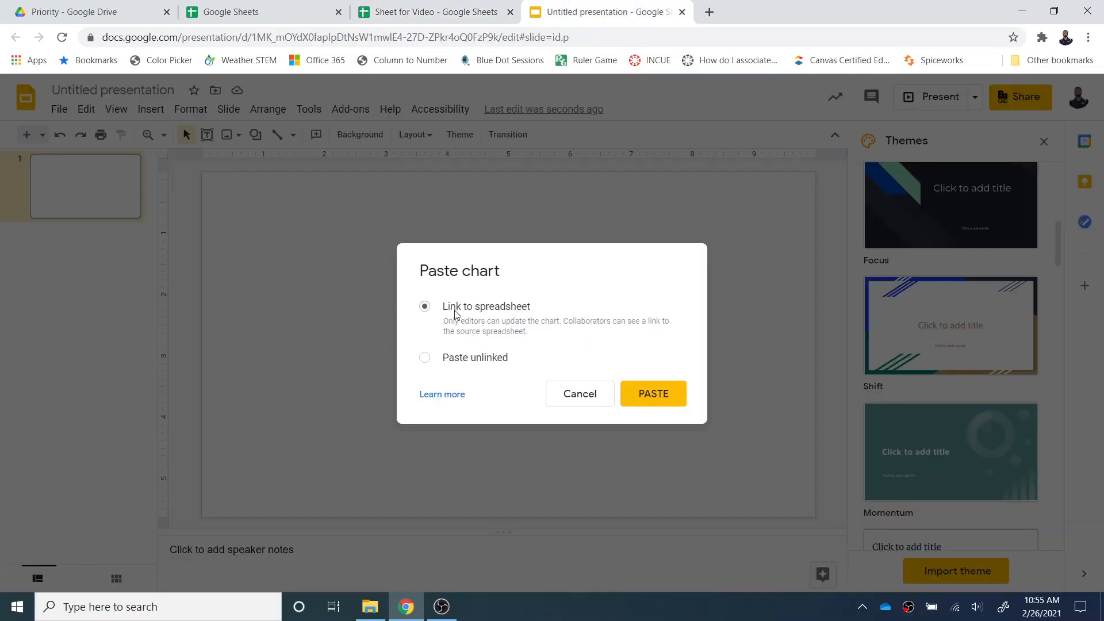
left_click(677, 399)
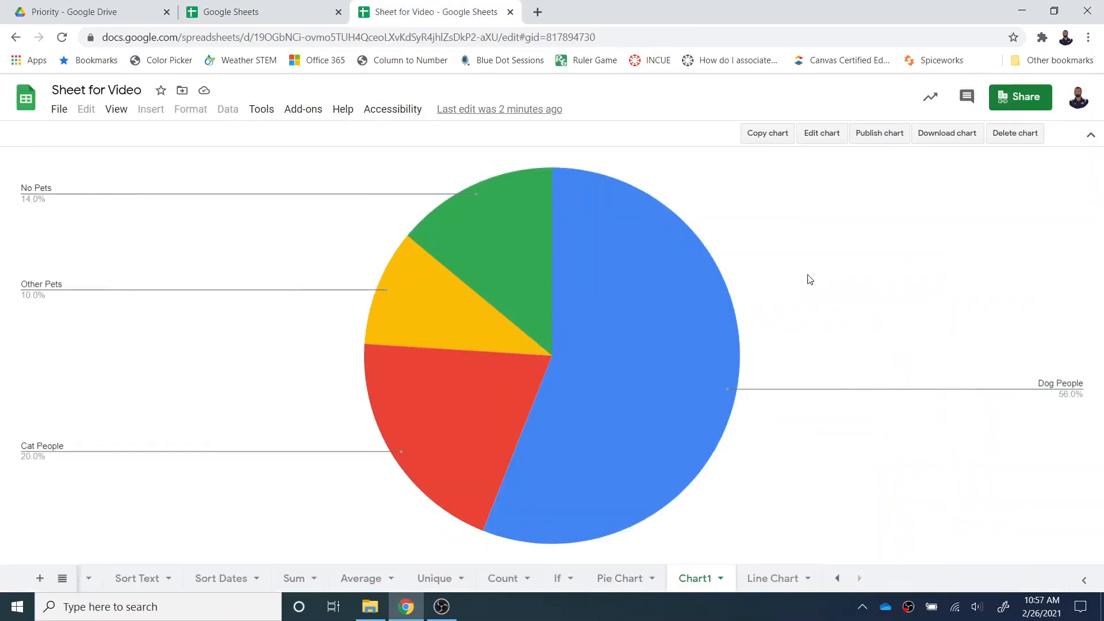
- Publish only the Pie Chart sheet of Sheet for Video to the web as a web page link
left_click(61, 110)
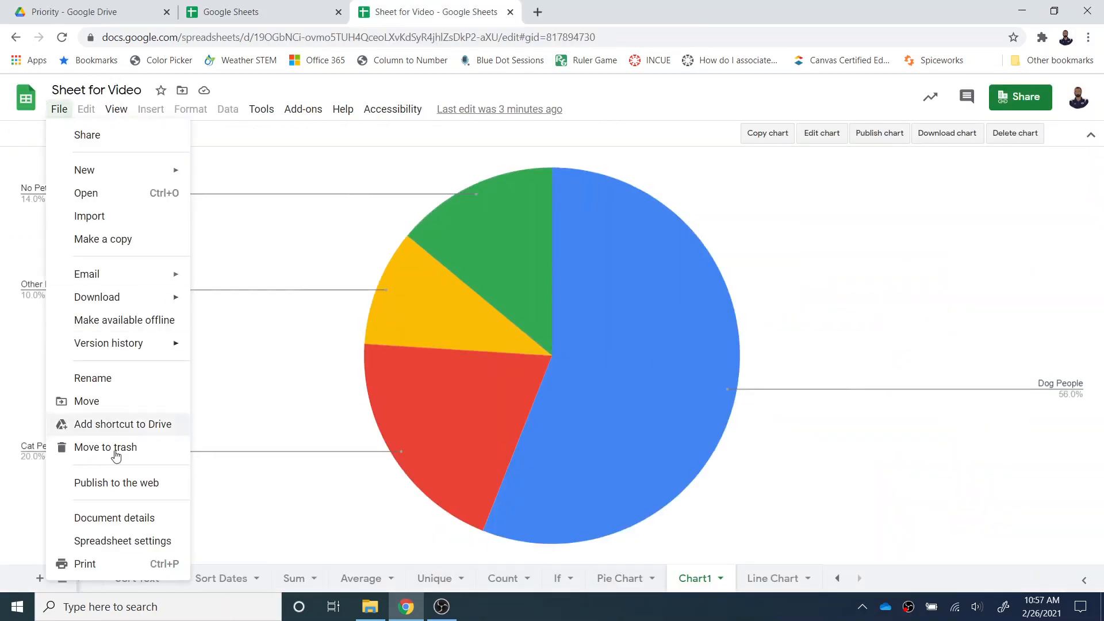
left_click(110, 487)
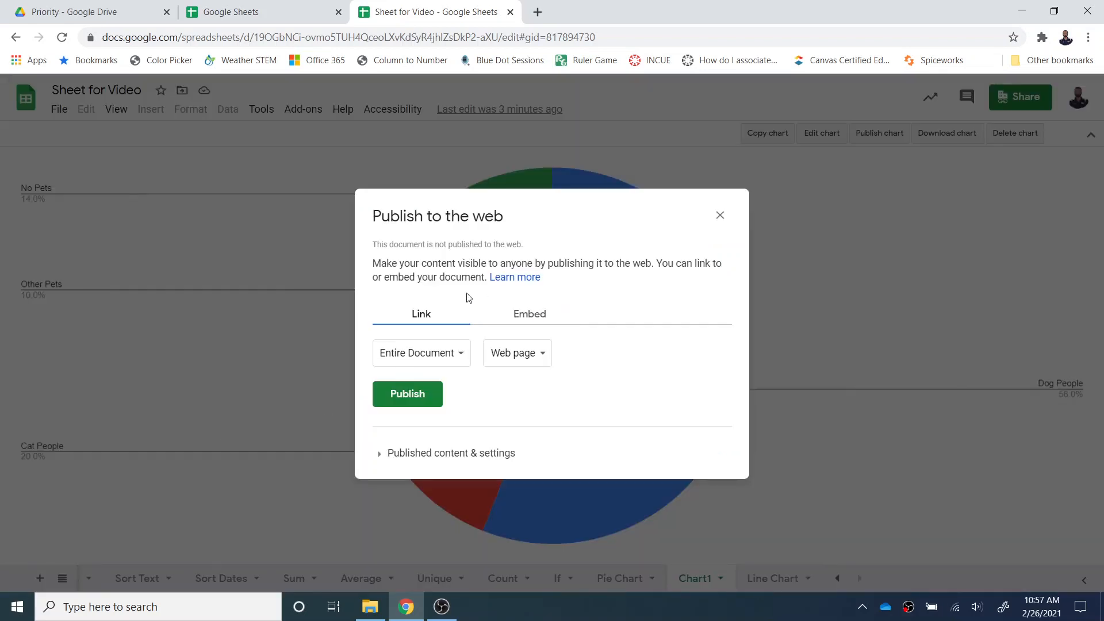
left_click(454, 355)
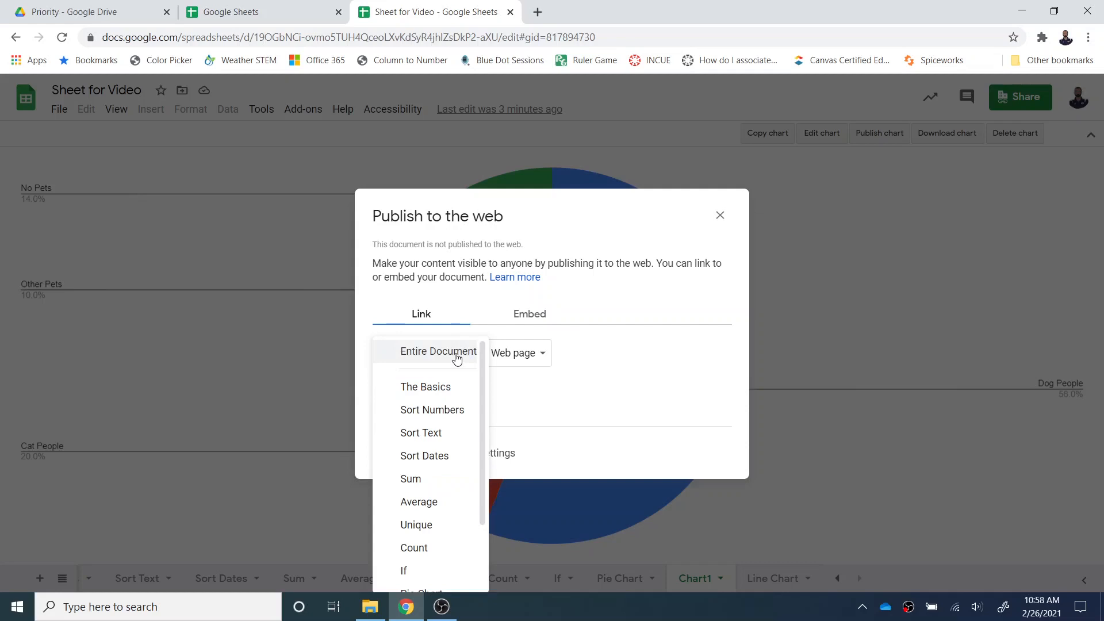
scroll(439, 455, "down", 3)
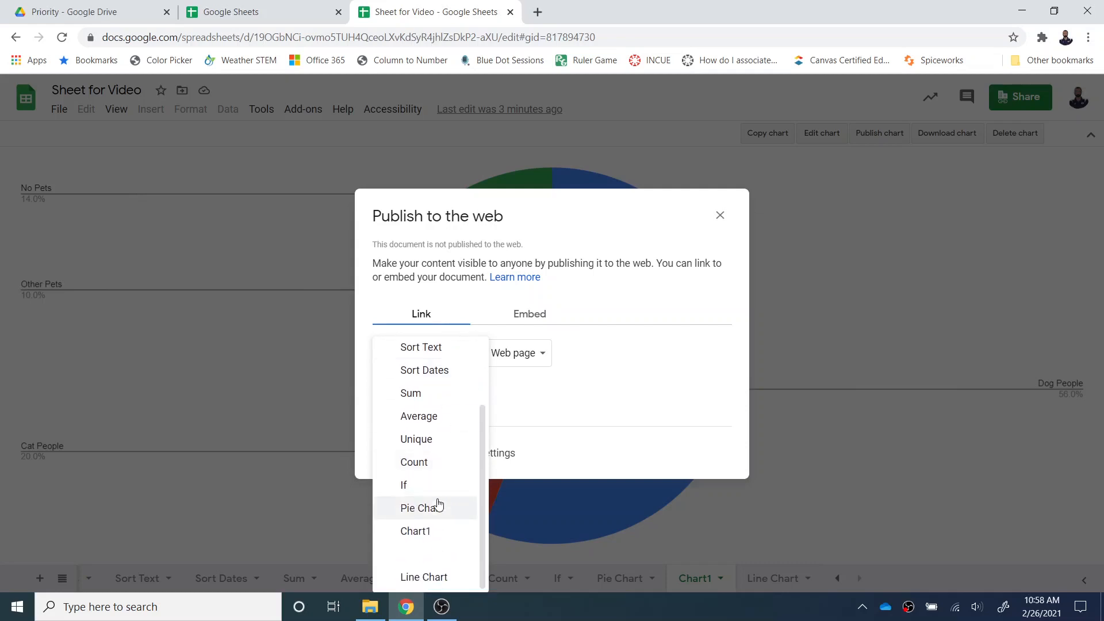
left_click(437, 506)
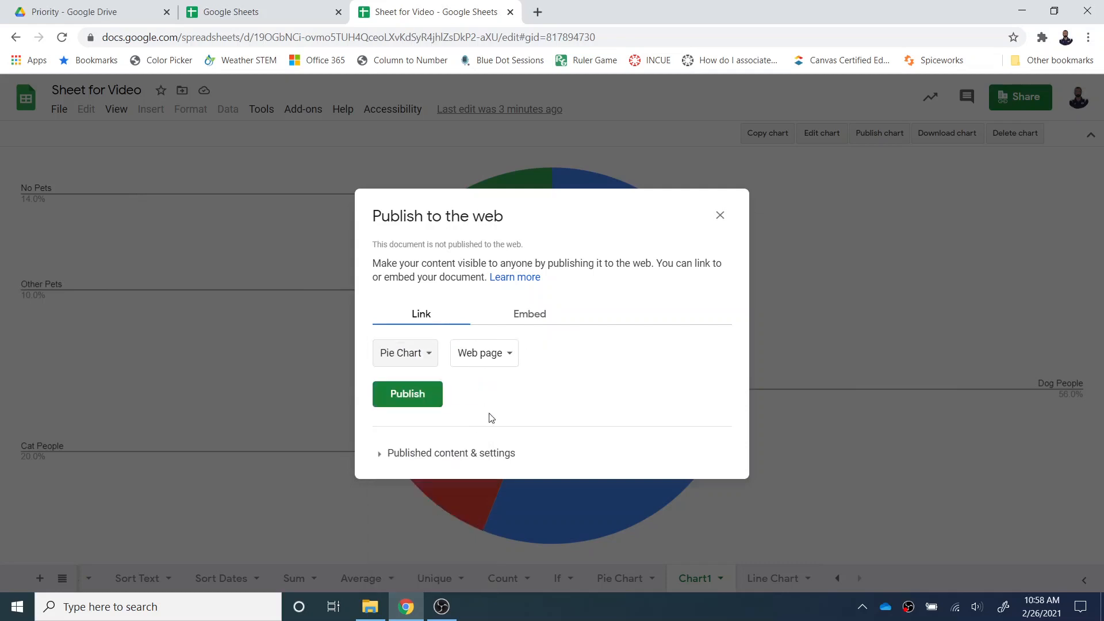
left_click(413, 396)
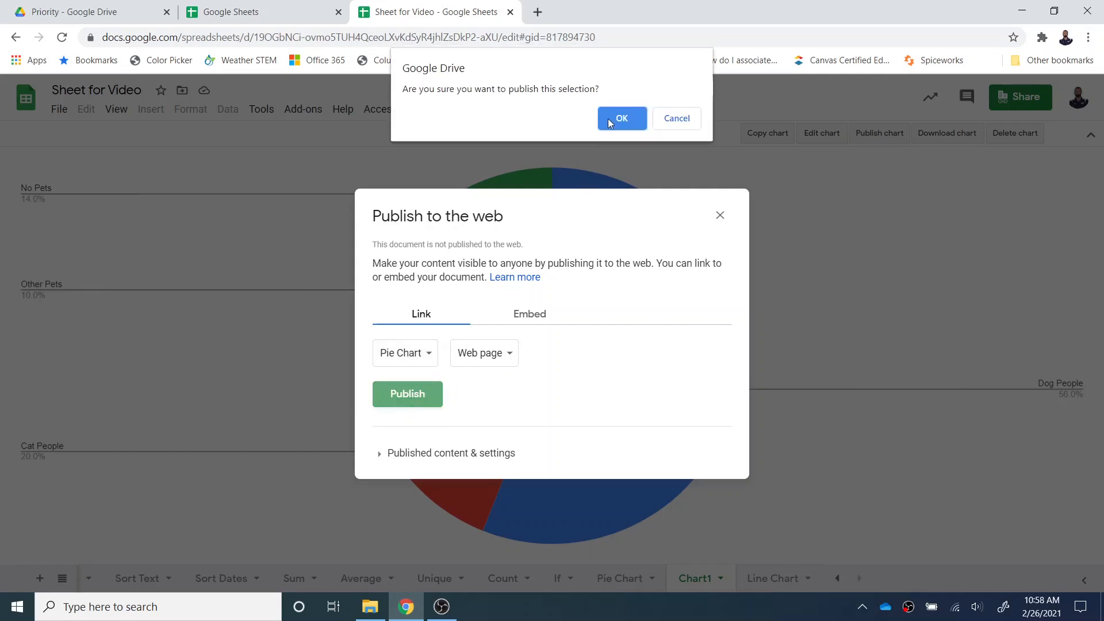
left_click(621, 119)
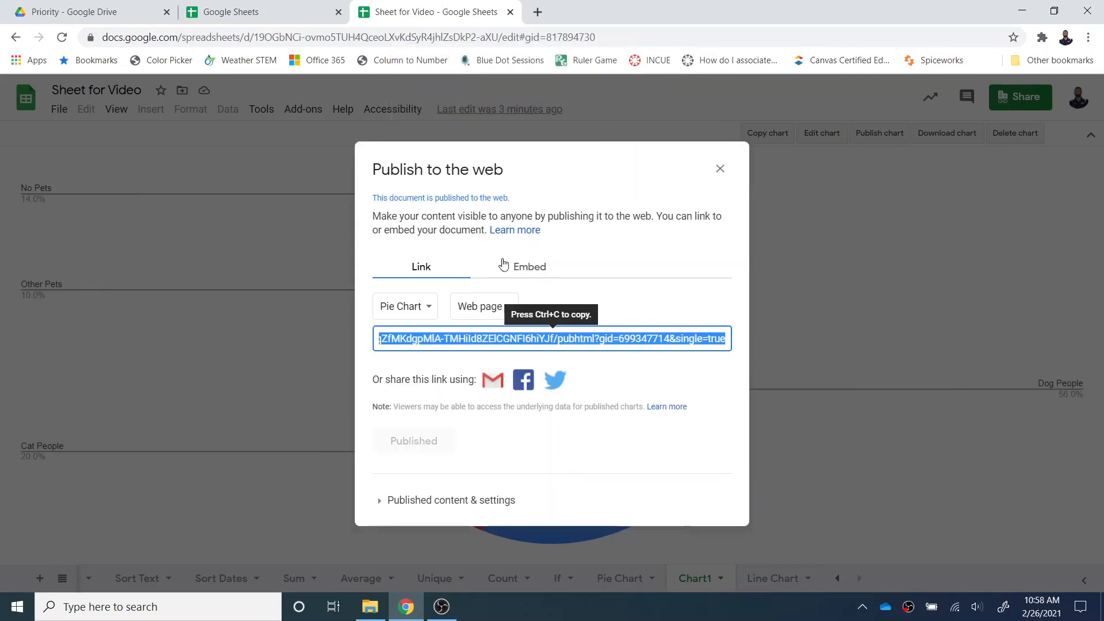
right_click(464, 345)
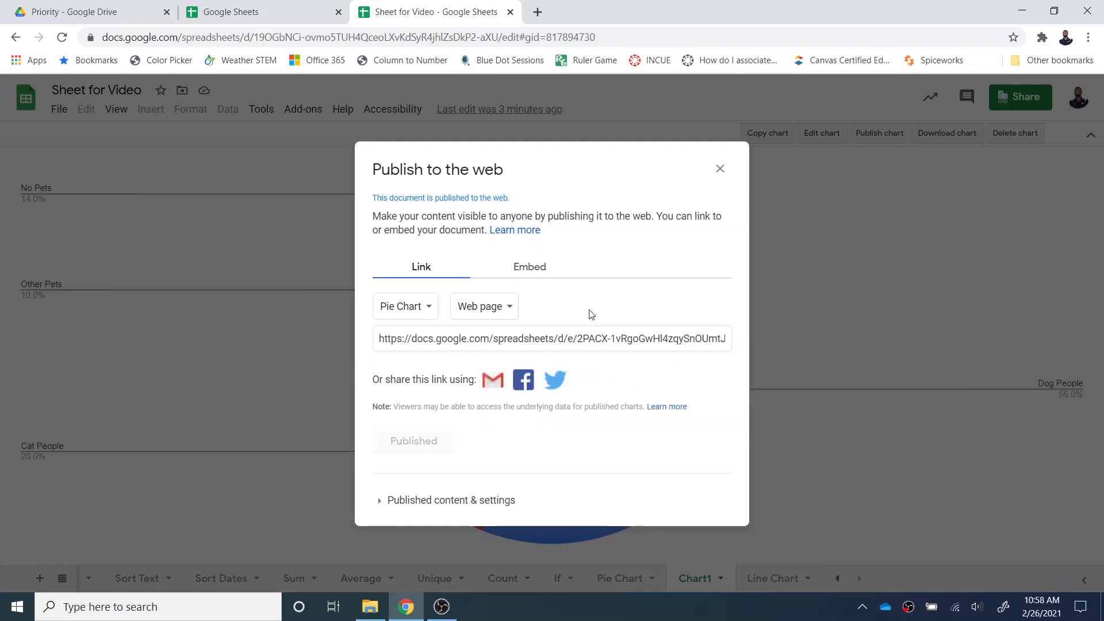
left_click(721, 169)
- Stop publishing the Pie Chart sheet to the web
left_click(60, 109)
left_click(109, 488)
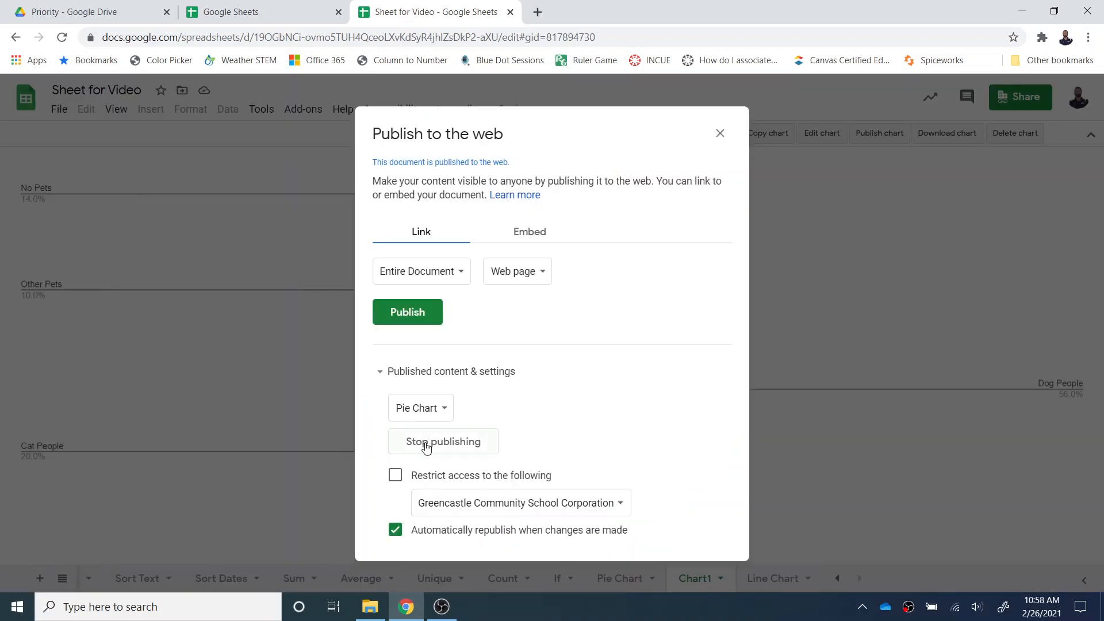
left_click(425, 447)
left_click(622, 119)
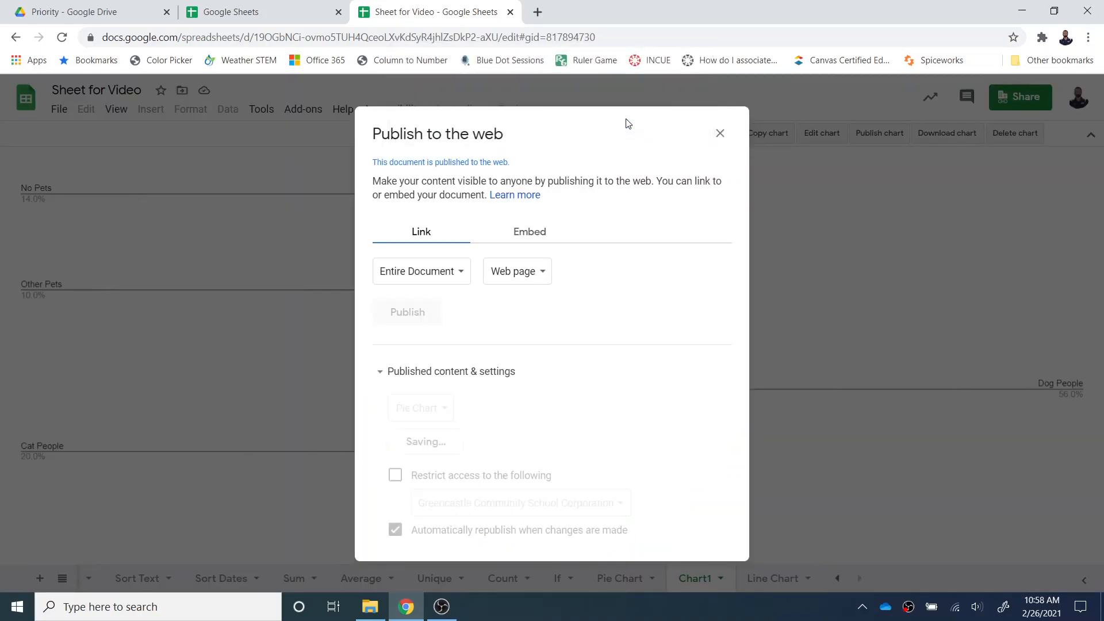
left_click(719, 133)
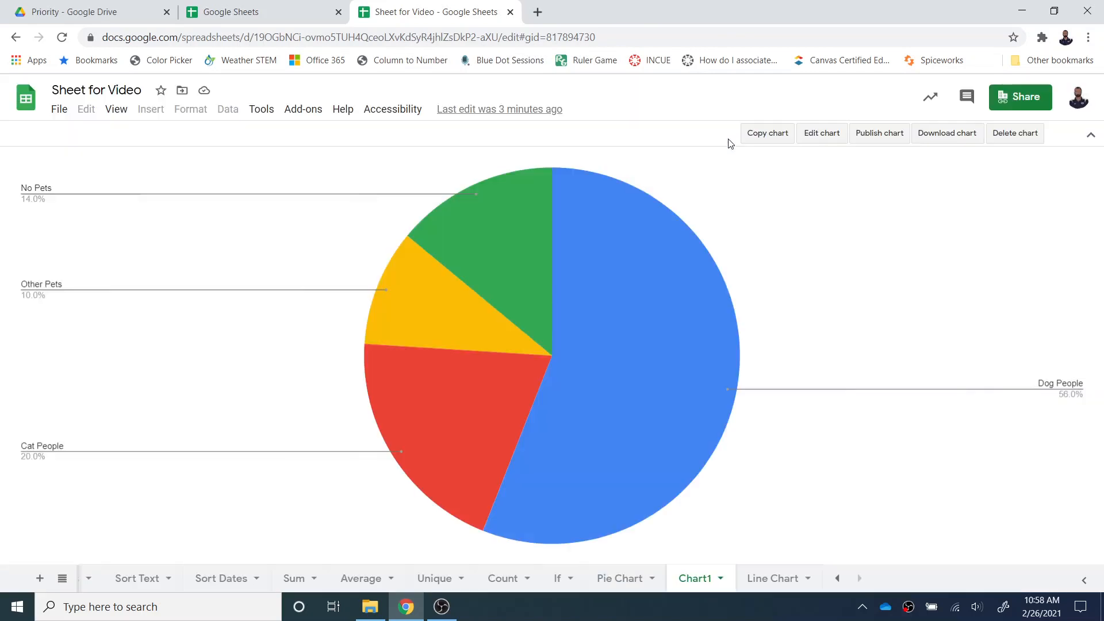
- Protect the Average sheet with the description "Average" and restrict editing to Only you
left_click(368, 578)
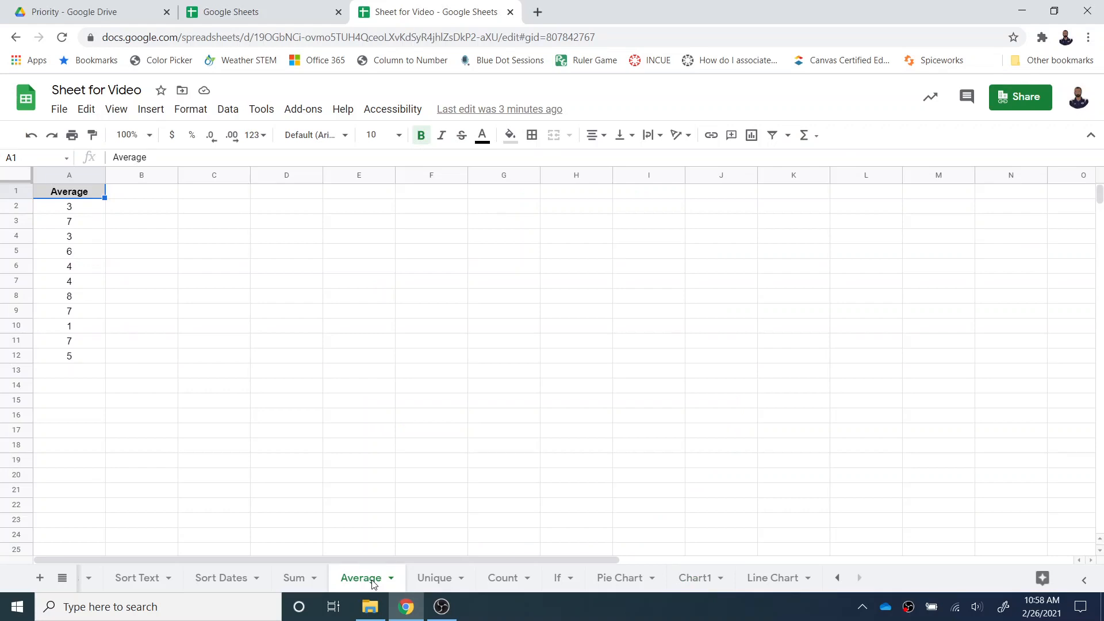
left_click(392, 579)
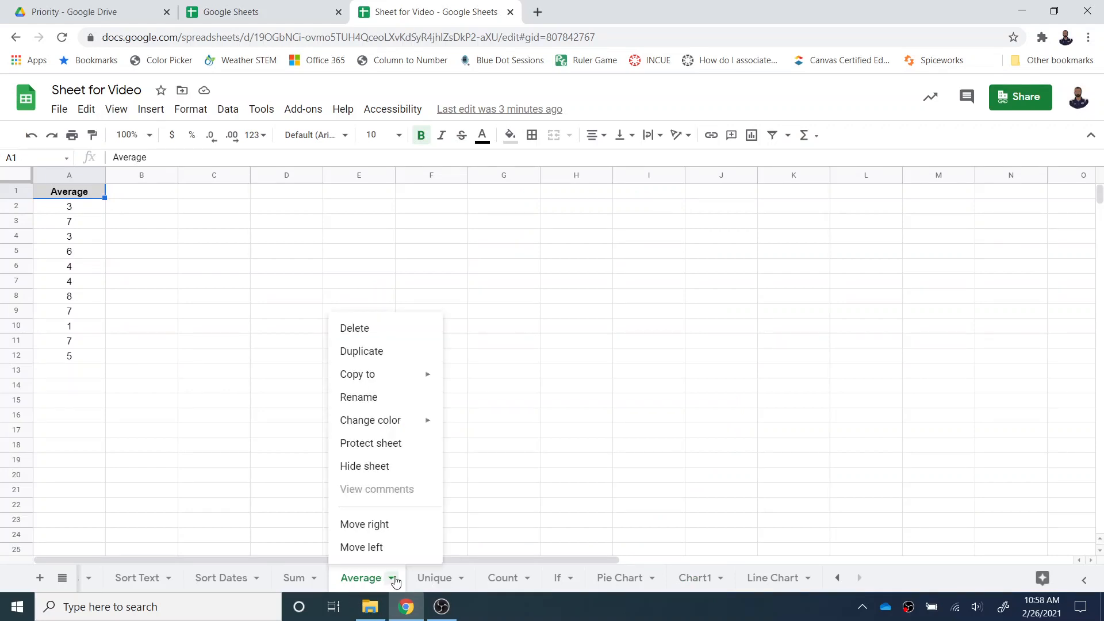
left_click(386, 439)
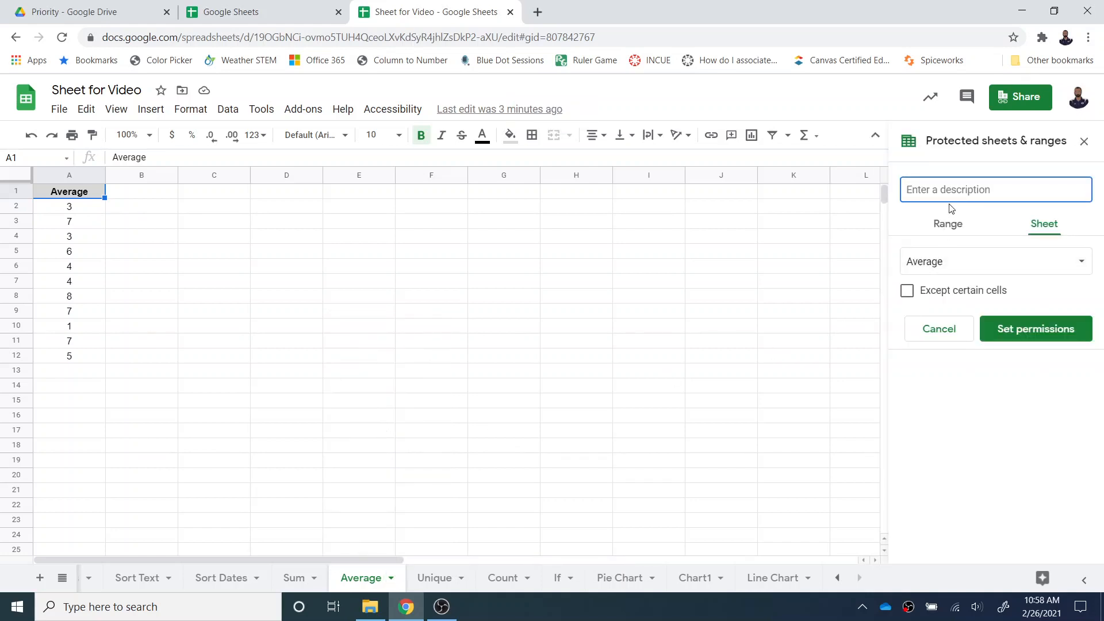
type("Average")
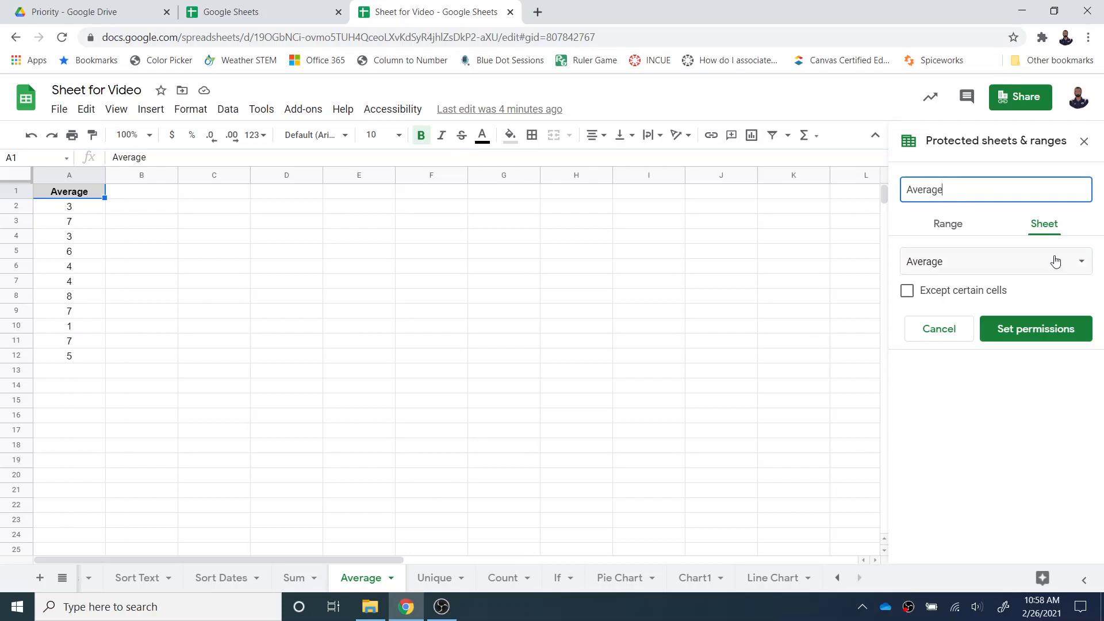
left_click(1011, 328)
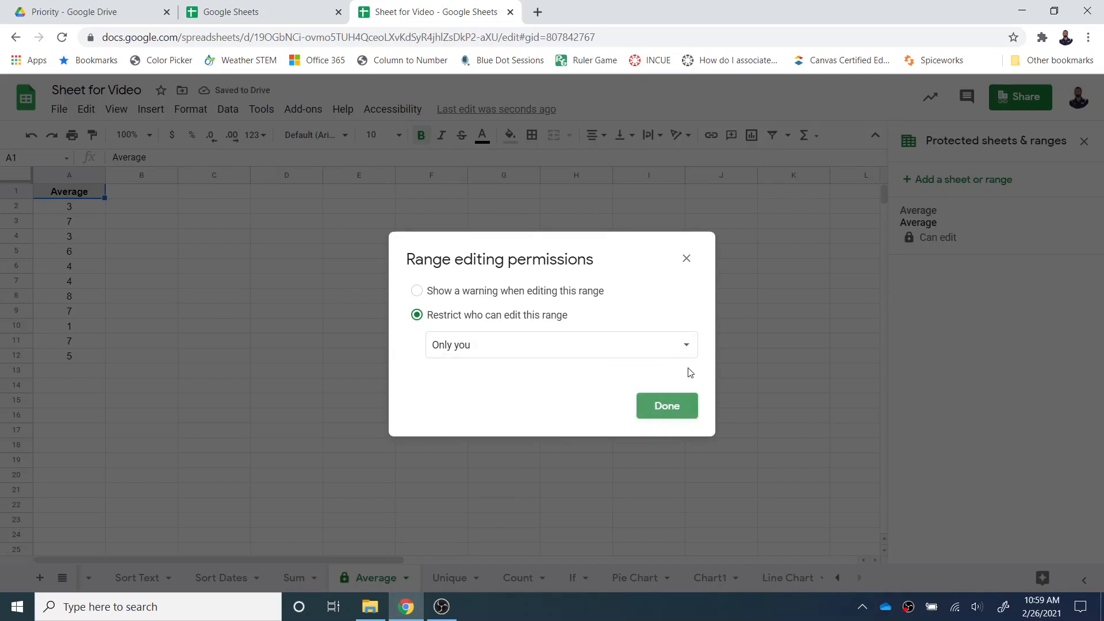
left_click(694, 351)
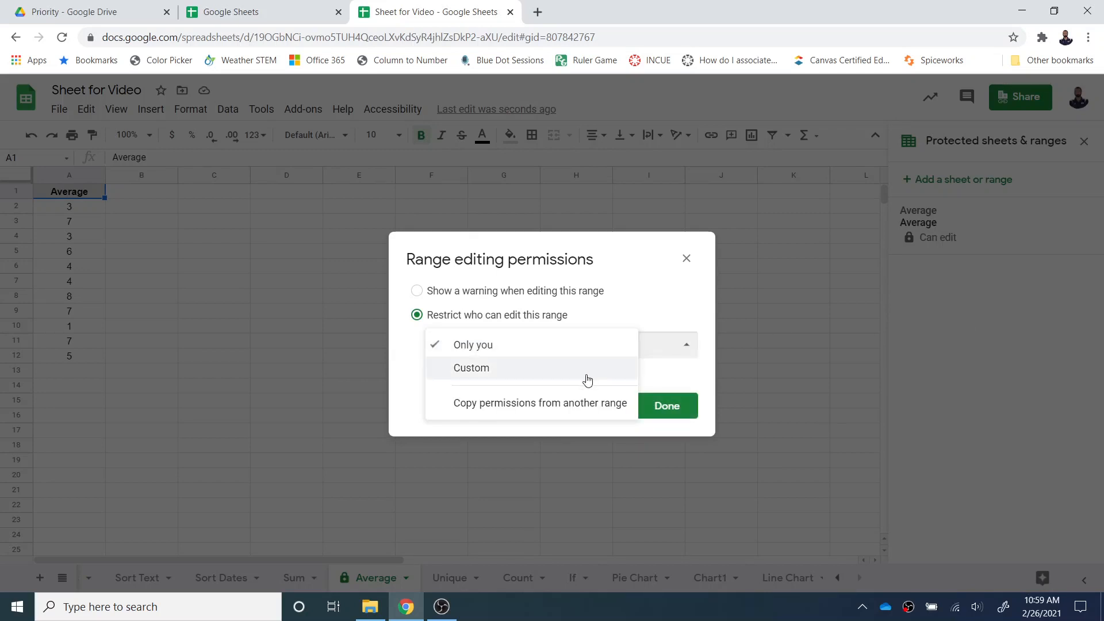
left_click(683, 309)
left_click(667, 405)
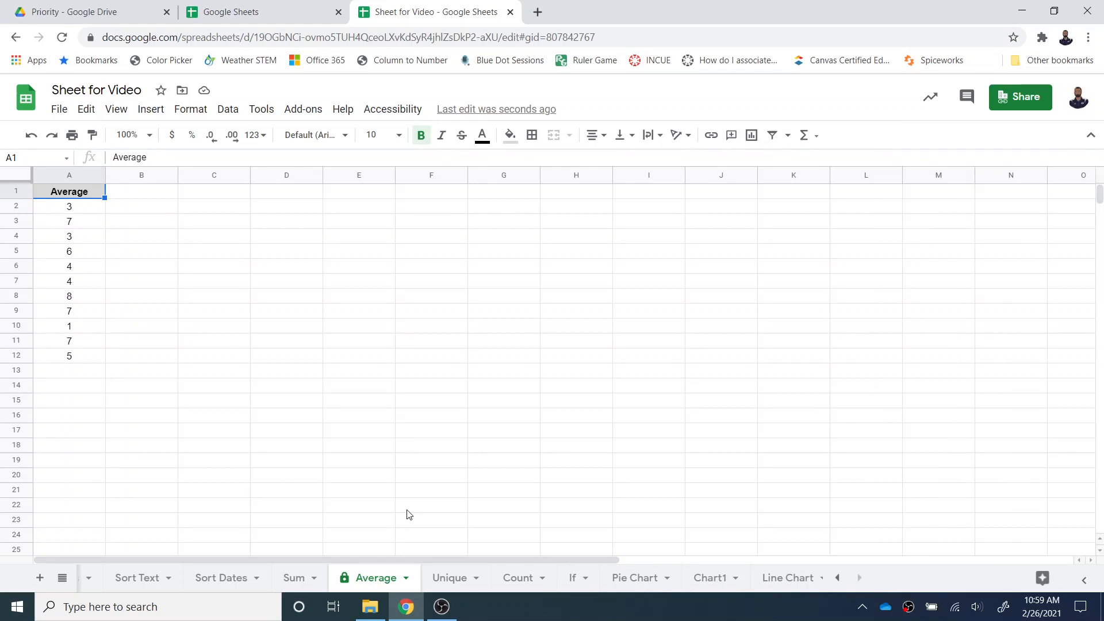
- Protect the range B2:B5 on the Unique sheet and restrict editing to Only you
left_click(449, 579)
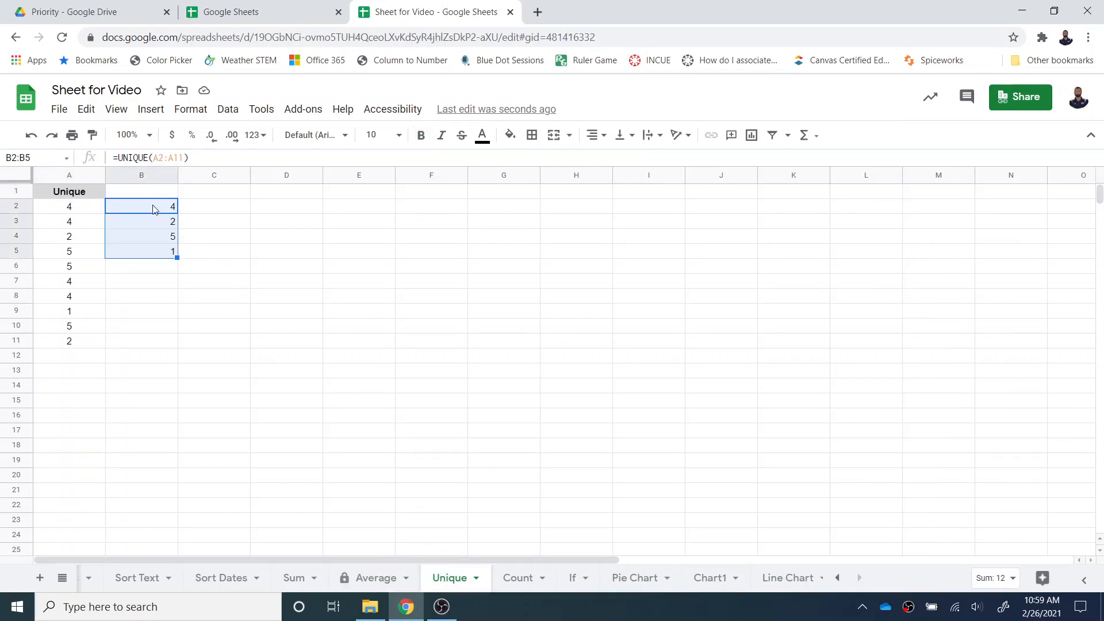
left_click(223, 113)
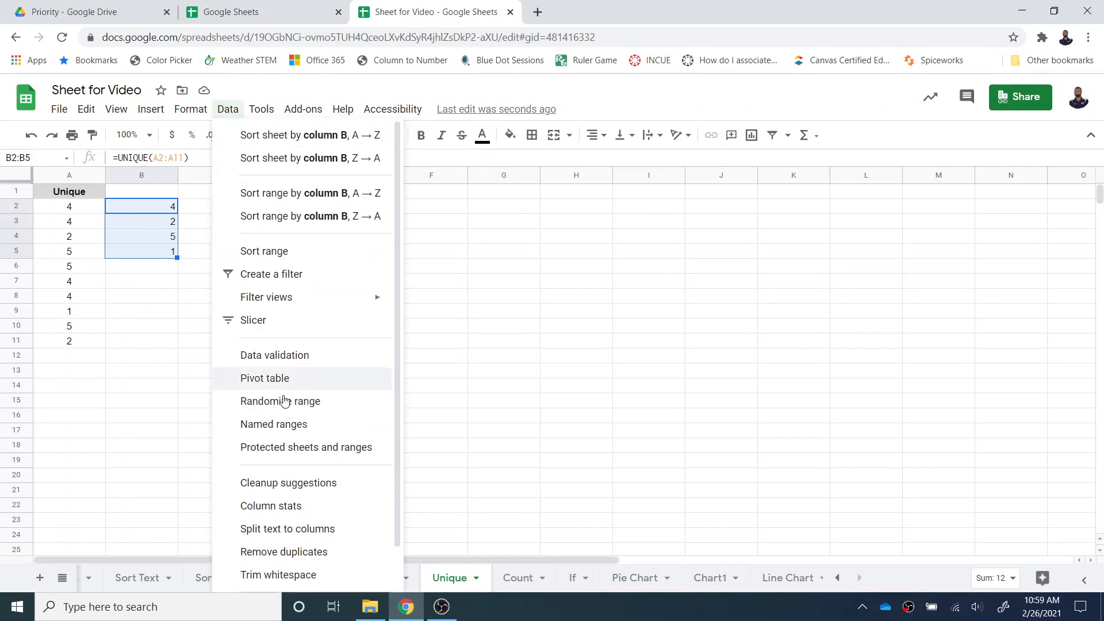
left_click(280, 447)
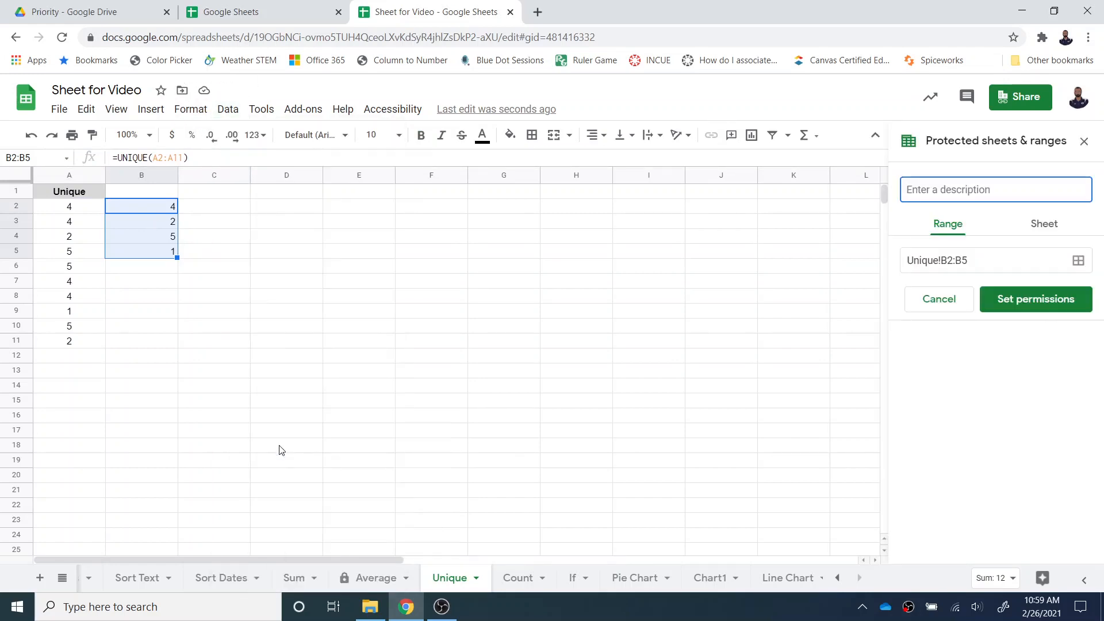
left_click(966, 257)
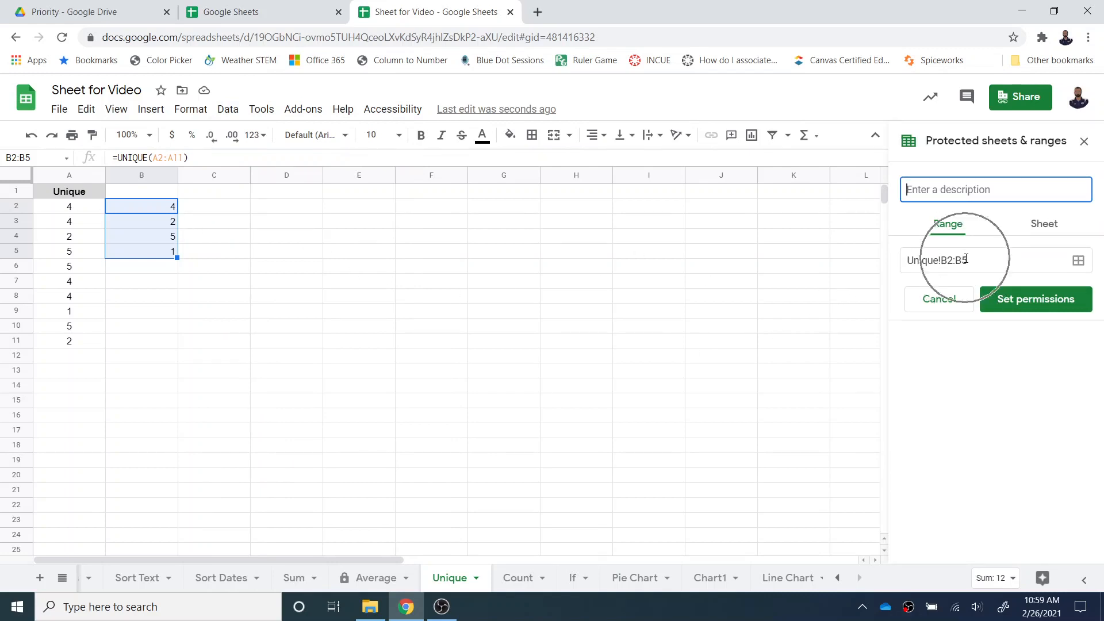
left_click(1039, 310)
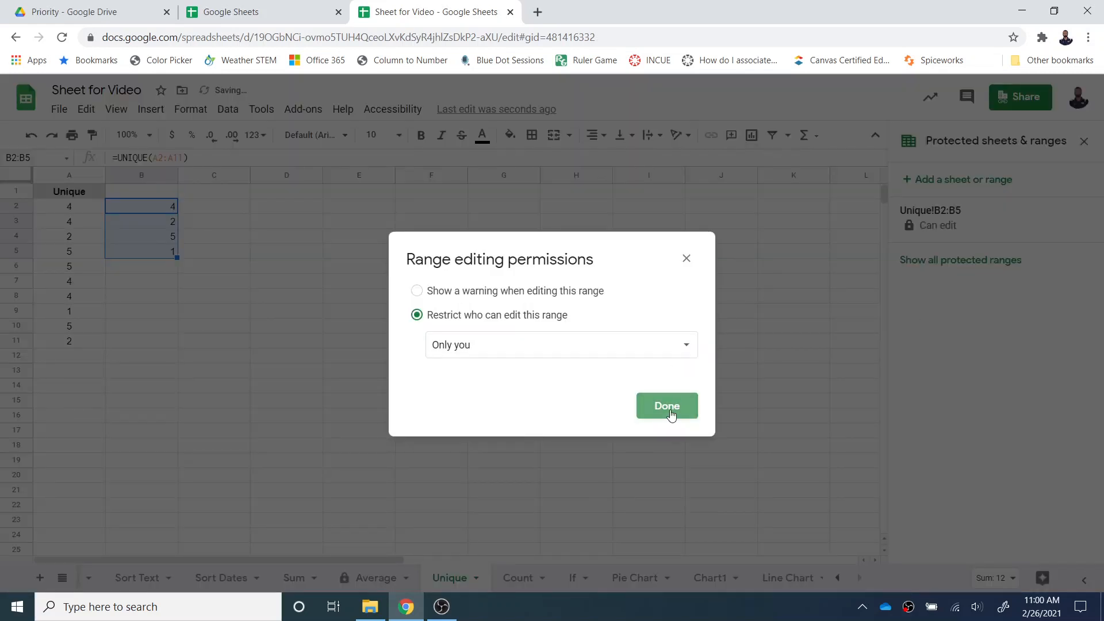
left_click(667, 407)
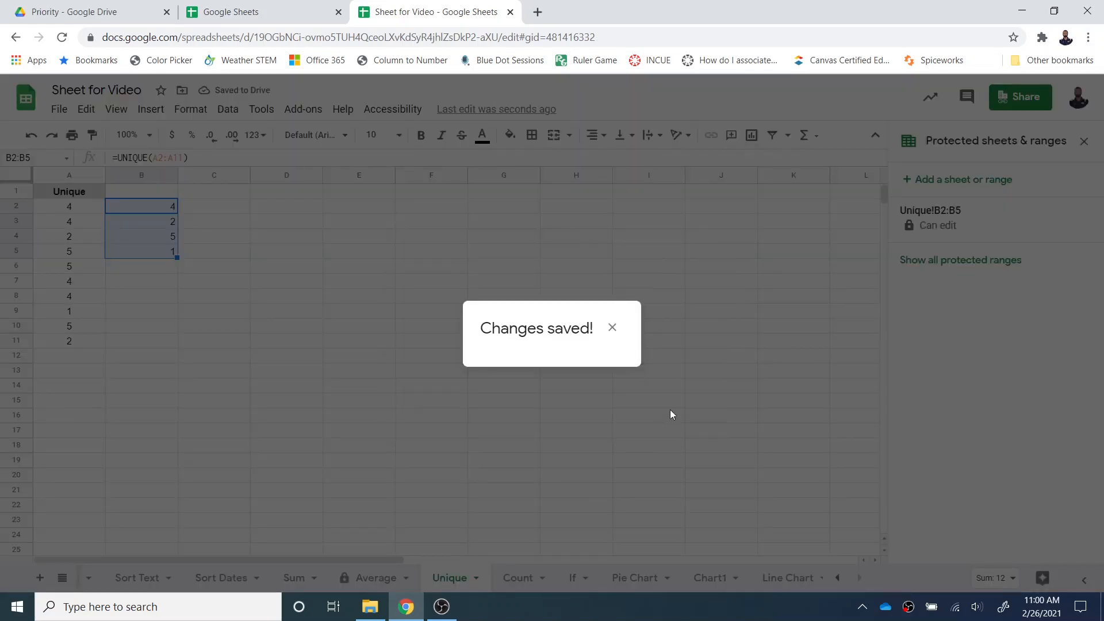